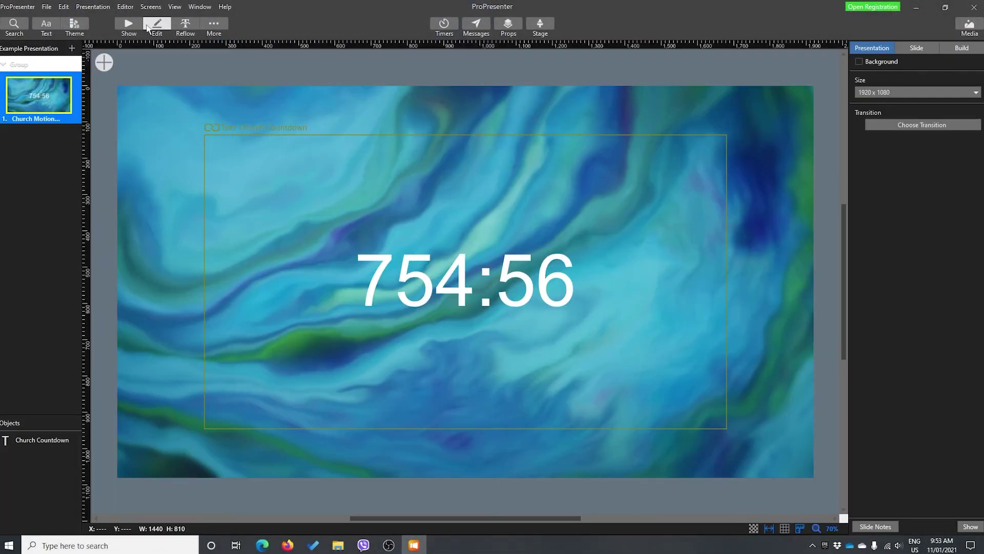
Add three new blank slides and move the countdown slide into second position
{"action": "left_click", "coordinate": [71, 48]}
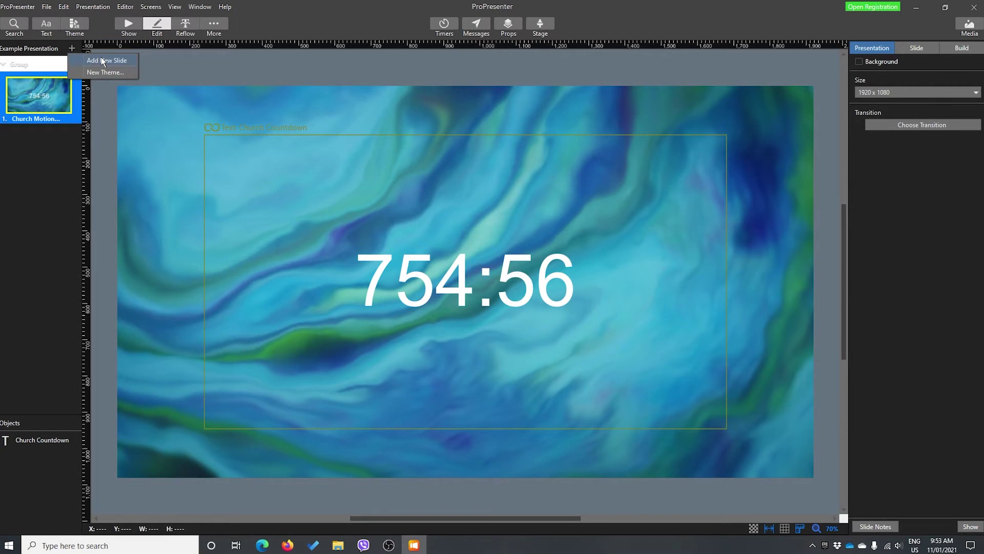
{"action": "left_click", "coordinate": [101, 60]}
{"action": "left_click", "coordinate": [71, 49]}
{"action": "left_click", "coordinate": [94, 61]}
{"action": "left_click", "coordinate": [71, 48]}
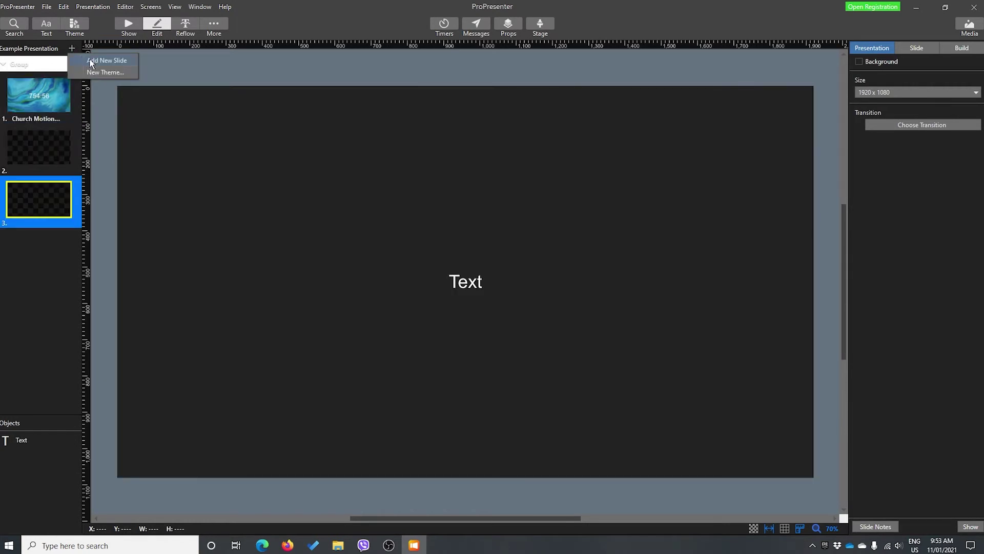
{"action": "left_click", "coordinate": [94, 61]}
{"action": "left_click_drag", "start_coordinate": [51, 110], "coordinate": [46, 170]}
In Show view, test the countdown slide and the Timers list, then take blank slide 1 live
{"action": "left_click", "coordinate": [128, 24]}
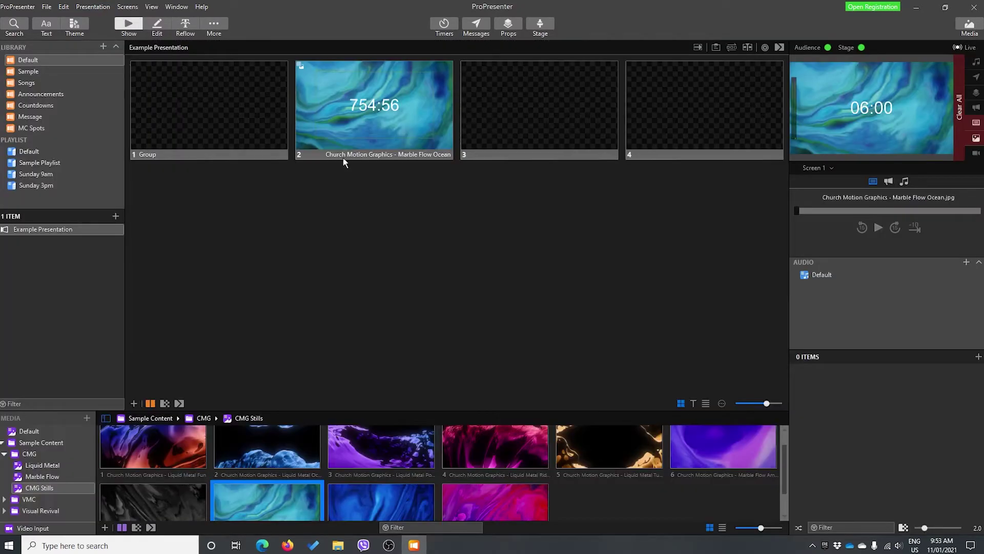
{"action": "left_click", "coordinate": [410, 125]}
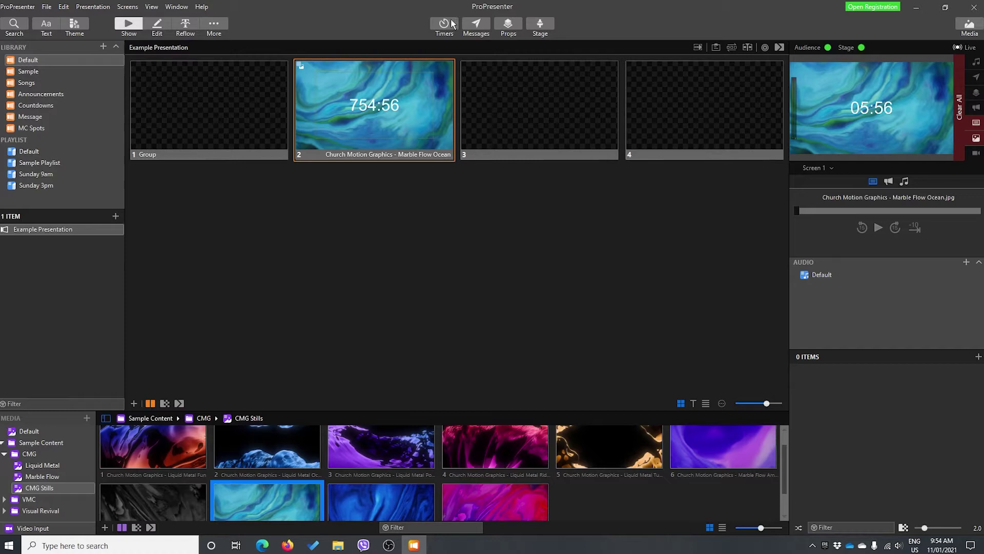
{"action": "key", "text": "ctrl+shift+t"}
{"action": "left_click", "coordinate": [669, 27]}
{"action": "left_click", "coordinate": [217, 121]}
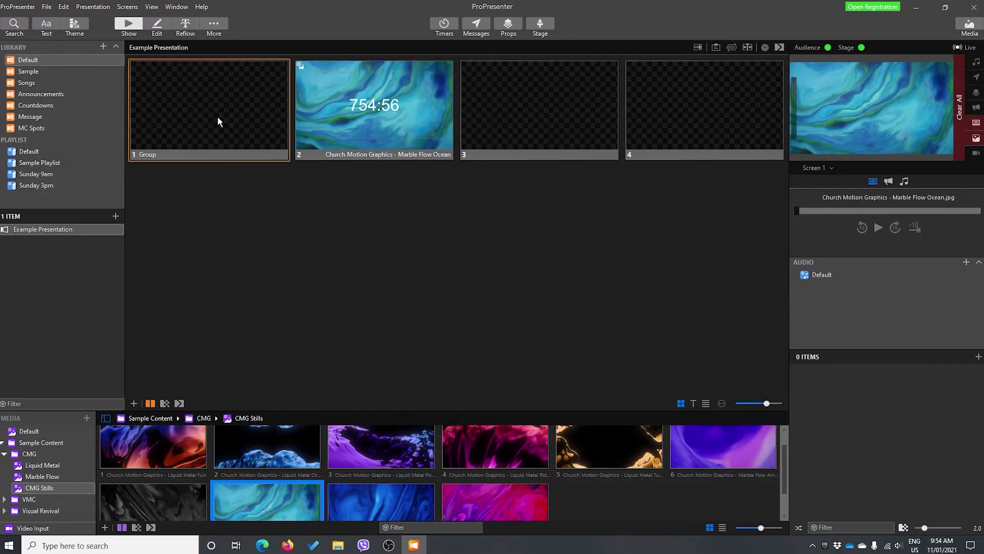
{"action": "right_click", "coordinate": [217, 121]}
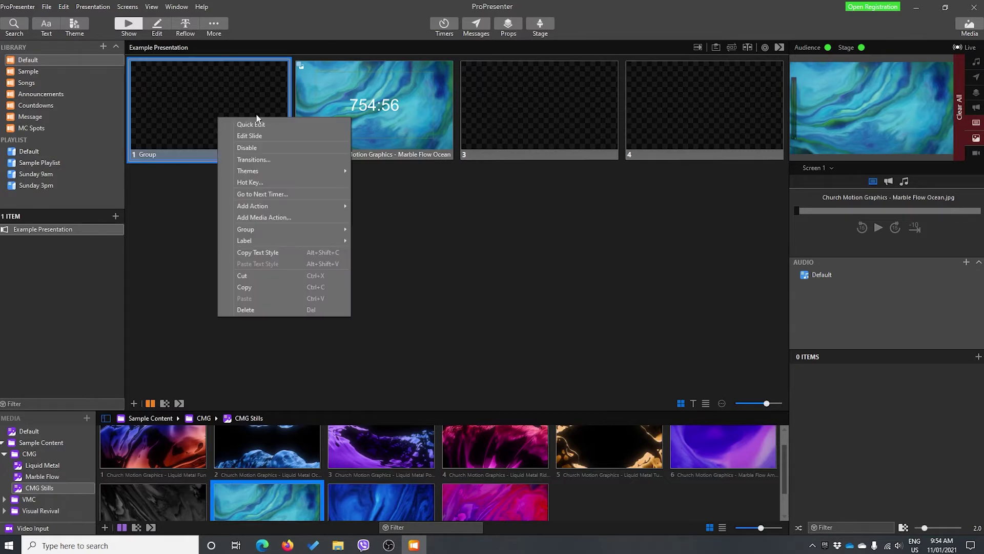
{"action": "mouse_move", "coordinate": [266, 208]}
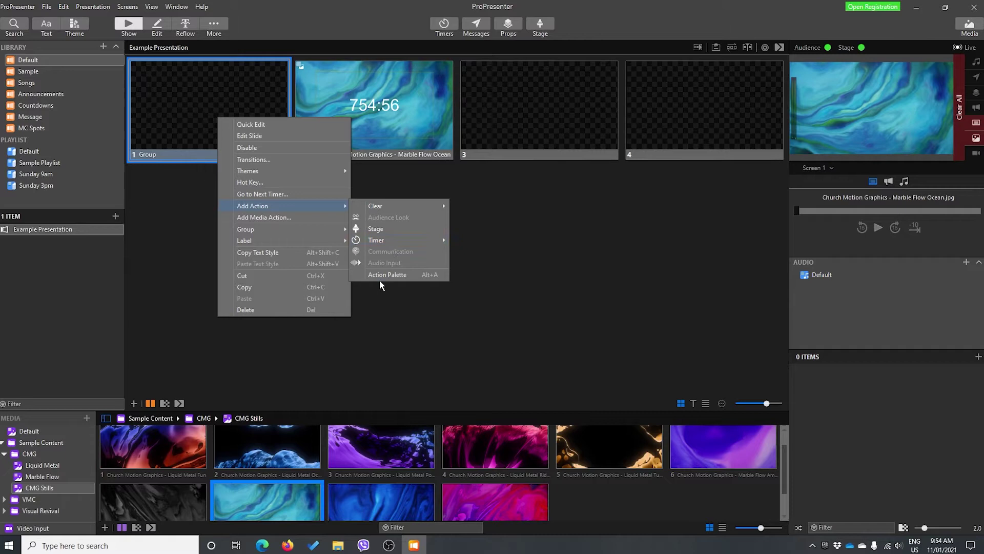
{"action": "left_click", "coordinate": [413, 276]}
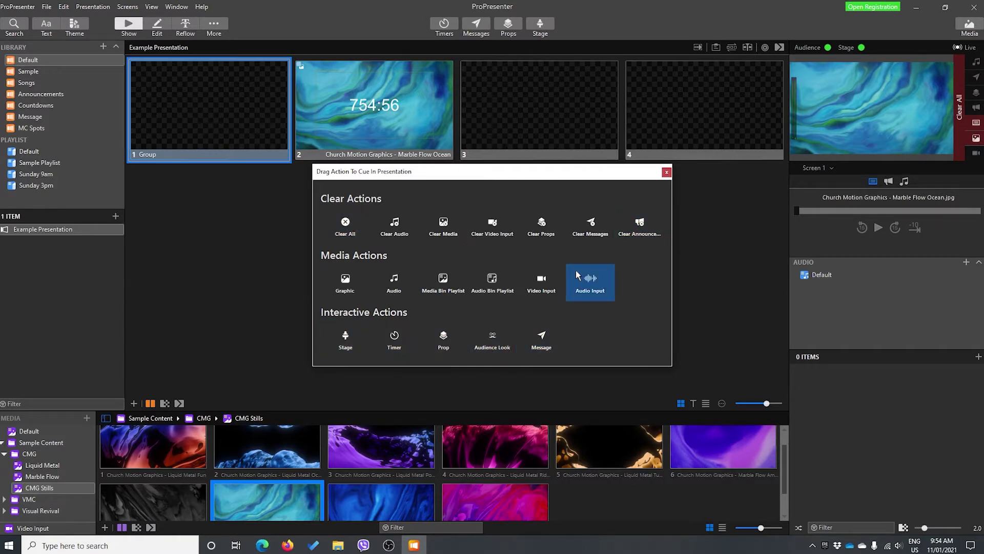
{"action": "left_click", "coordinate": [666, 173]}
Give blank slide 1 a Church Countdown timer action on Start, with Set Configuration unchecked
{"action": "right_click", "coordinate": [185, 106]}
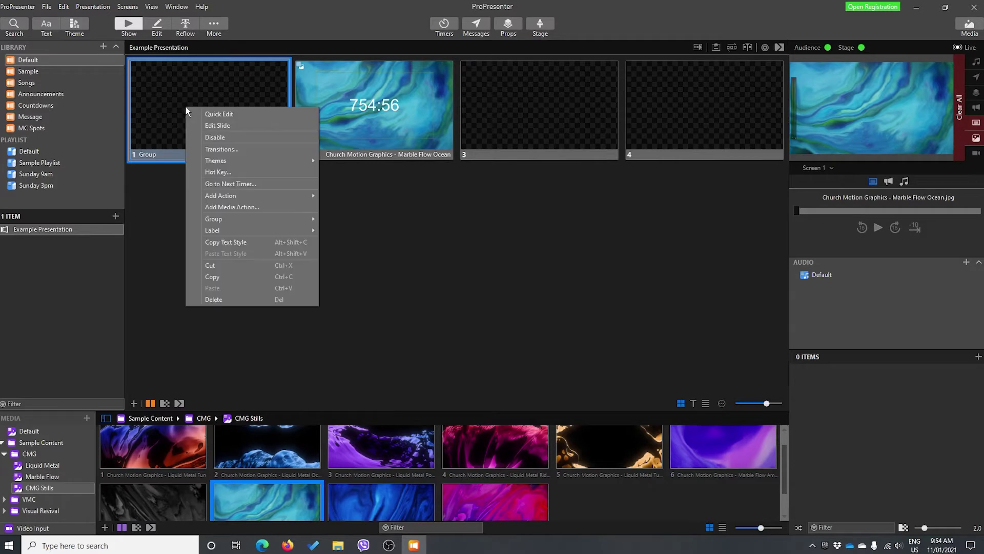
{"action": "mouse_move", "coordinate": [239, 196]}
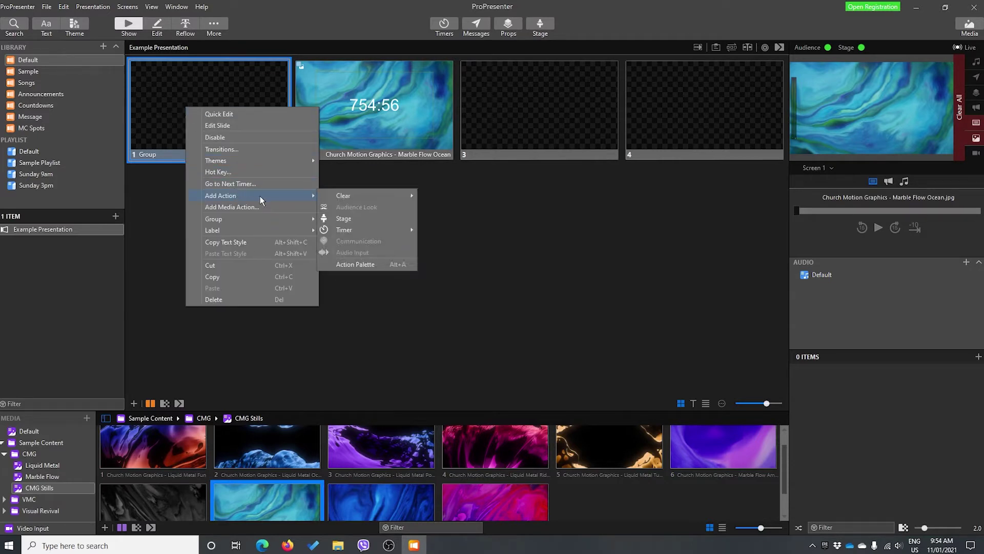
{"action": "mouse_move", "coordinate": [386, 231]}
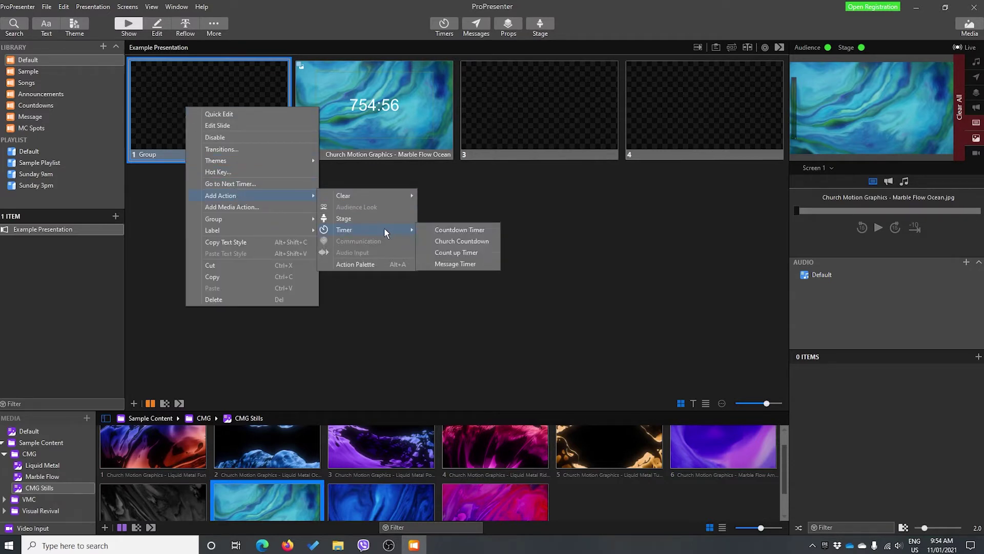
{"action": "left_click", "coordinate": [462, 242]}
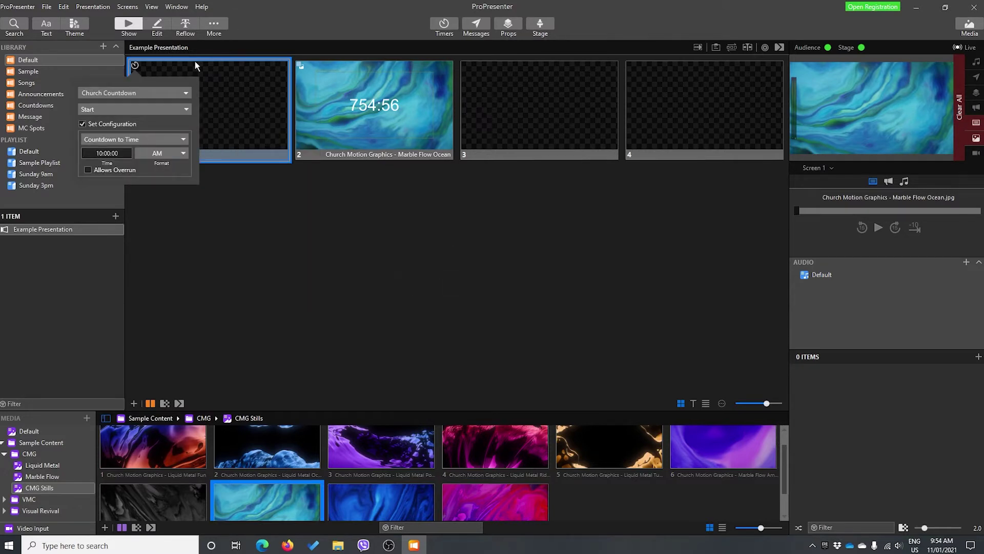
{"action": "left_click", "coordinate": [153, 111]}
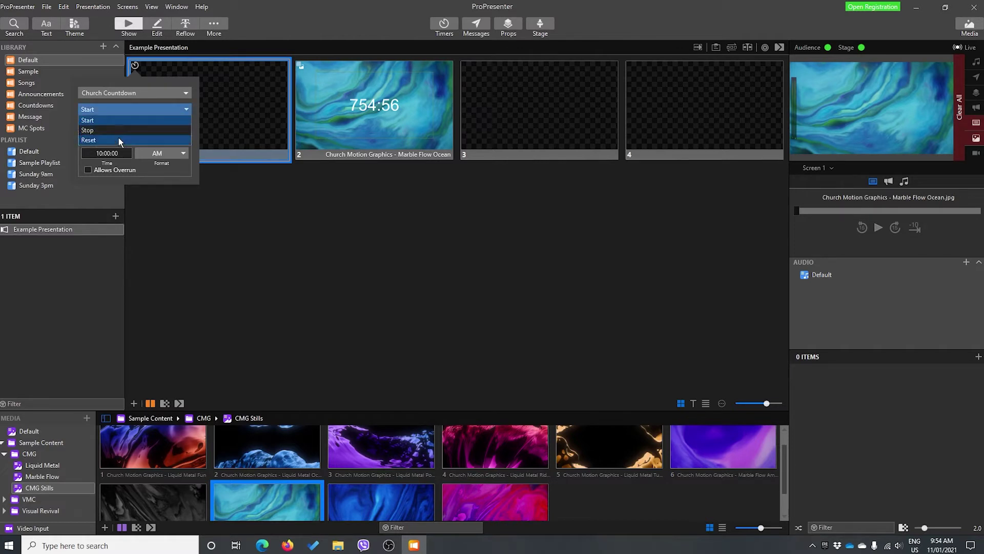
{"action": "left_click", "coordinate": [143, 118]}
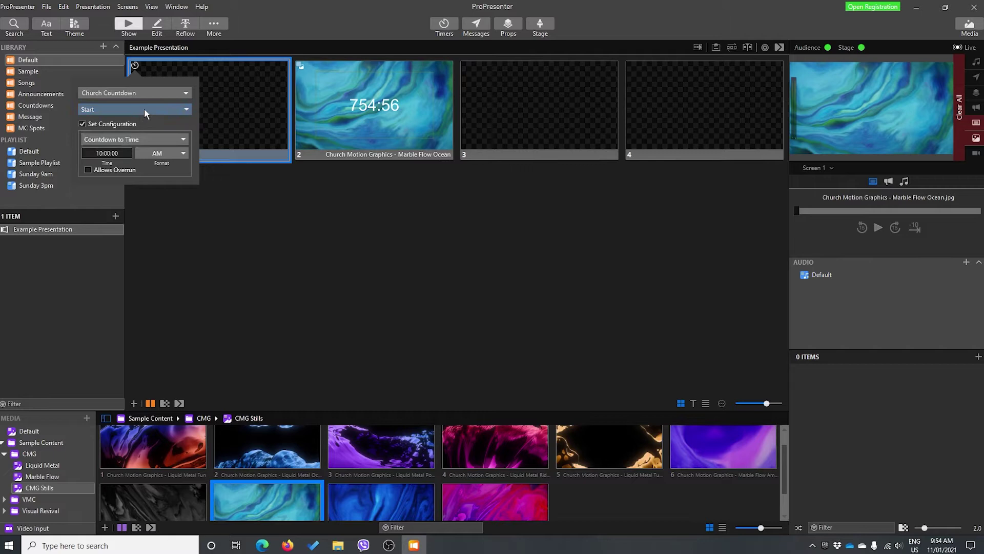
{"action": "left_click", "coordinate": [143, 110]}
{"action": "left_click", "coordinate": [143, 109]}
{"action": "left_click", "coordinate": [83, 124]}
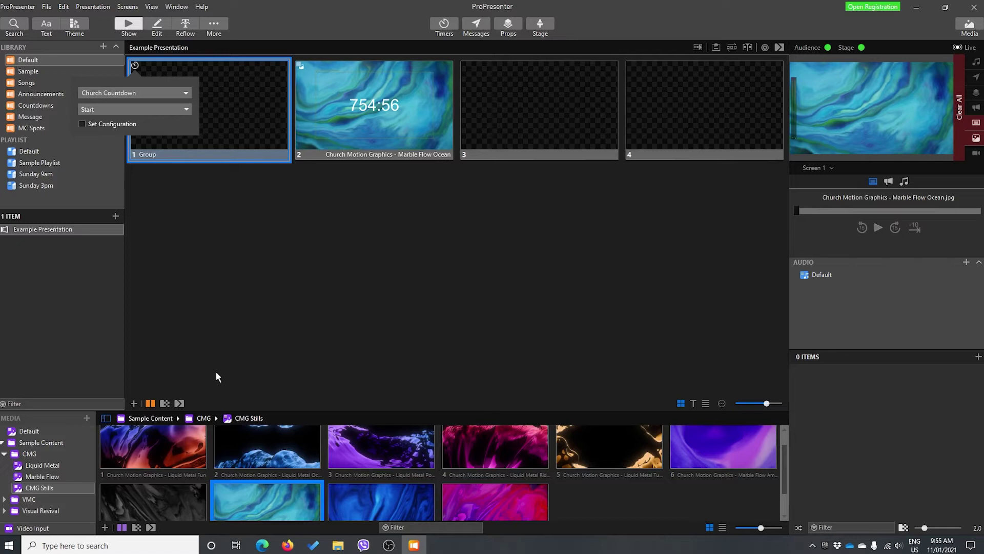
{"action": "left_click", "coordinate": [226, 255]}
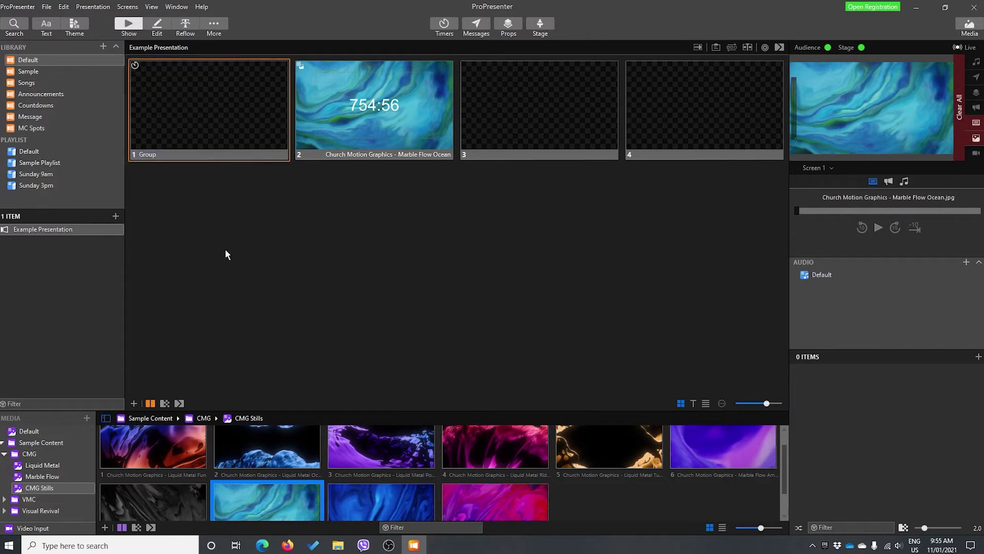
Add a Church Countdown timer action set to Stop on slide 3
{"action": "left_click", "coordinate": [395, 103]}
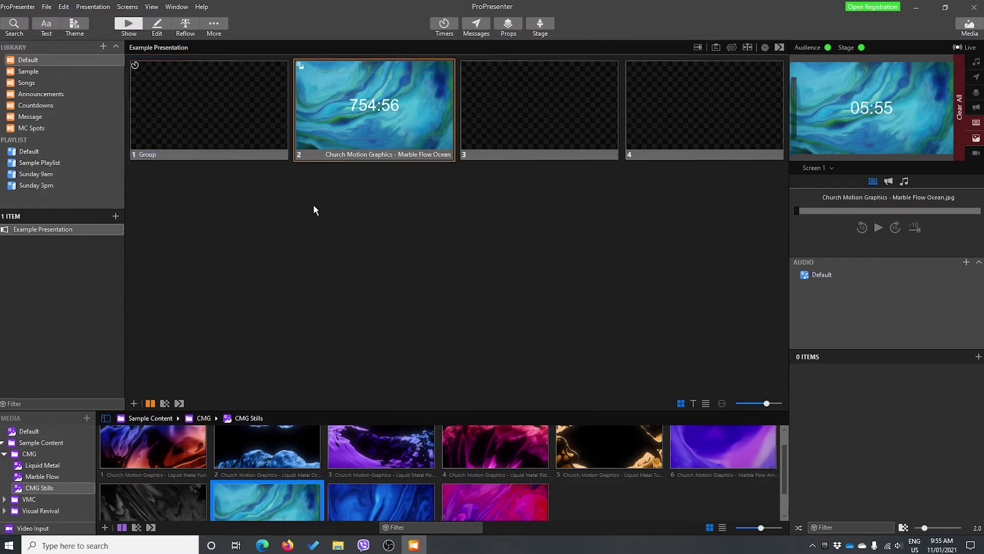
{"action": "left_click", "coordinate": [538, 115]}
{"action": "right_click", "coordinate": [522, 103]}
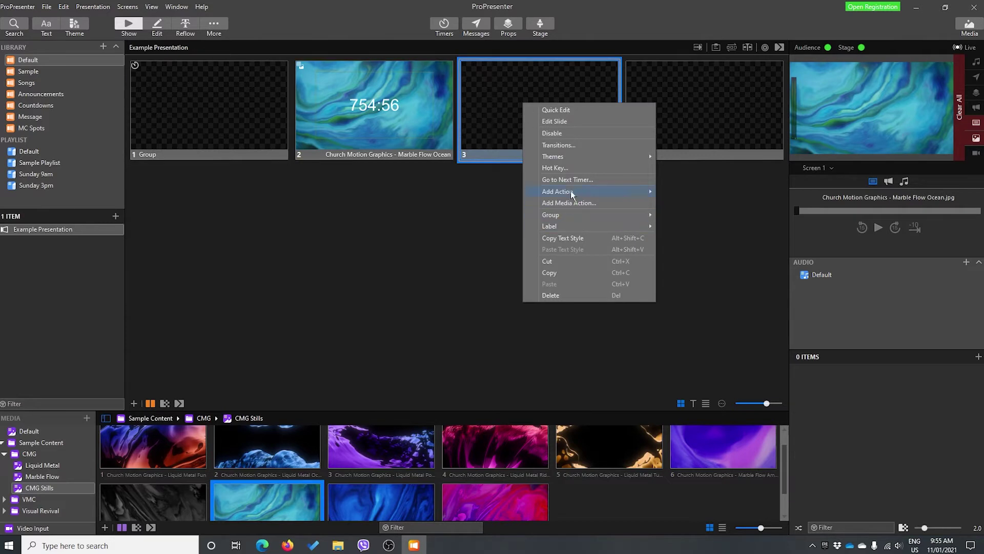
{"action": "mouse_move", "coordinate": [572, 193]}
{"action": "mouse_move", "coordinate": [706, 226]}
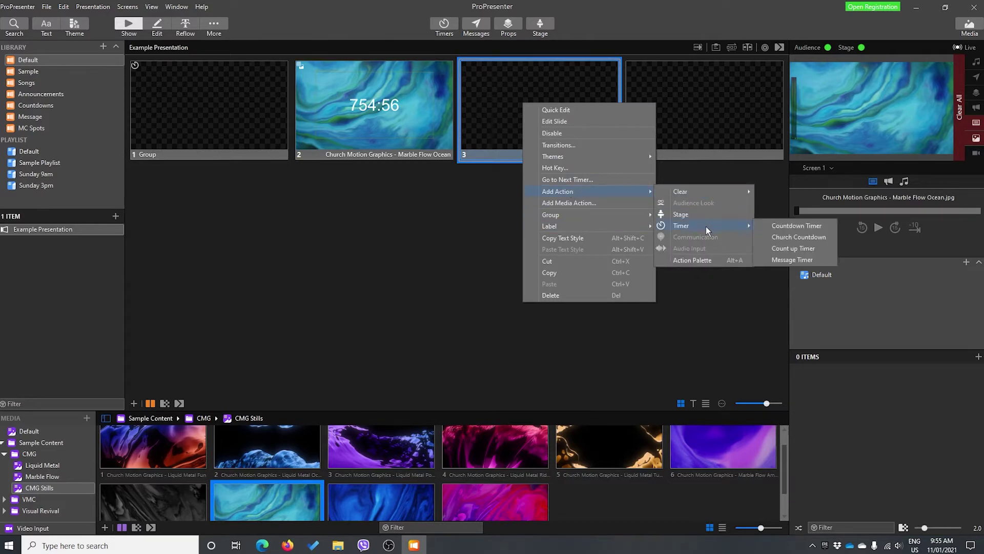
{"action": "left_click", "coordinate": [781, 237]}
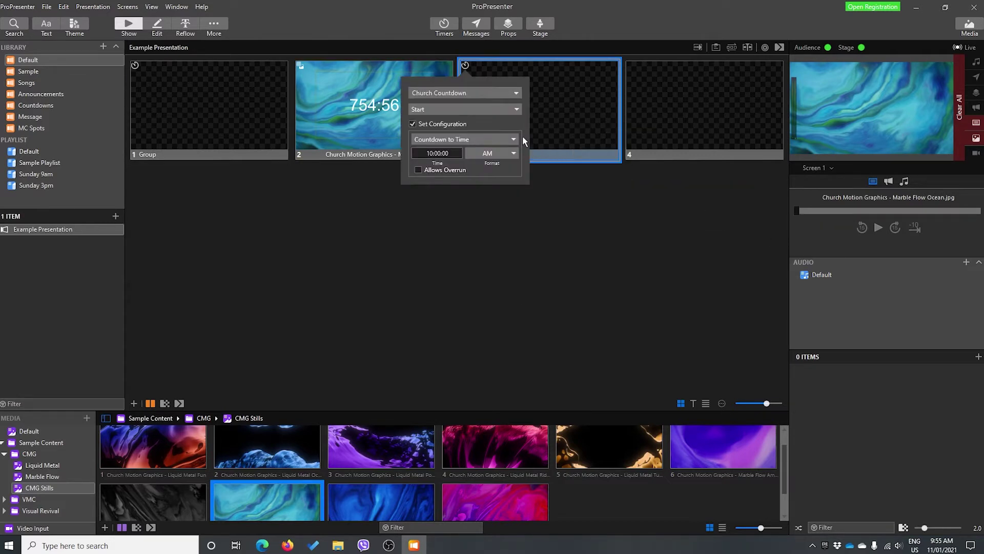
{"action": "left_click", "coordinate": [481, 108]}
{"action": "left_click", "coordinate": [443, 131]}
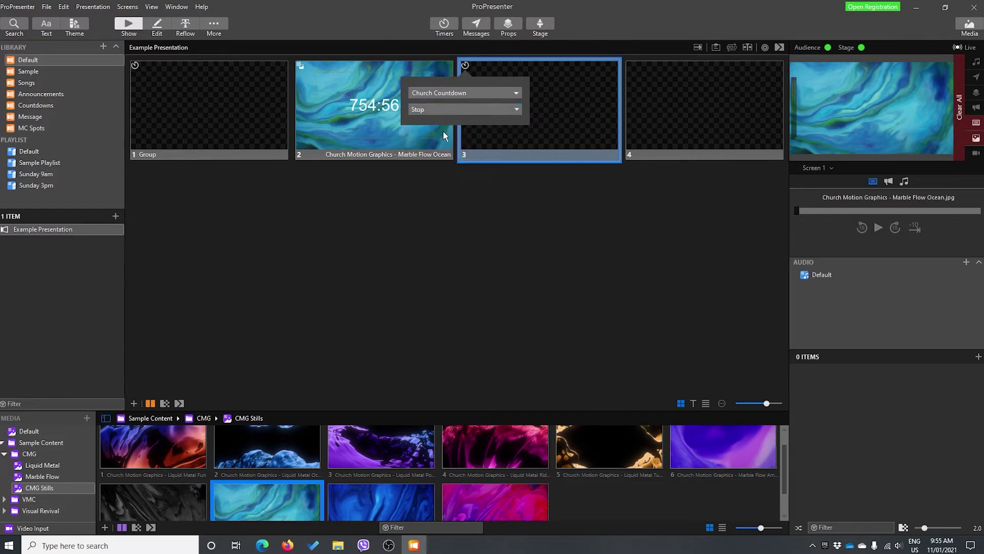
{"action": "left_click", "coordinate": [229, 321]}
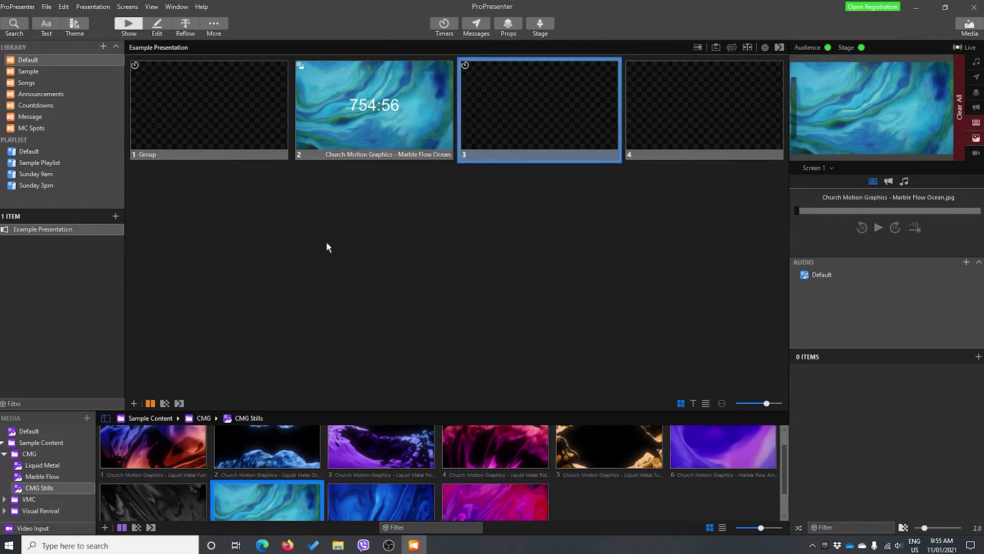
Add a Church Countdown timer action set to Reset on slide 4
{"action": "right_click", "coordinate": [701, 123]}
{"action": "mouse_move", "coordinate": [743, 207]}
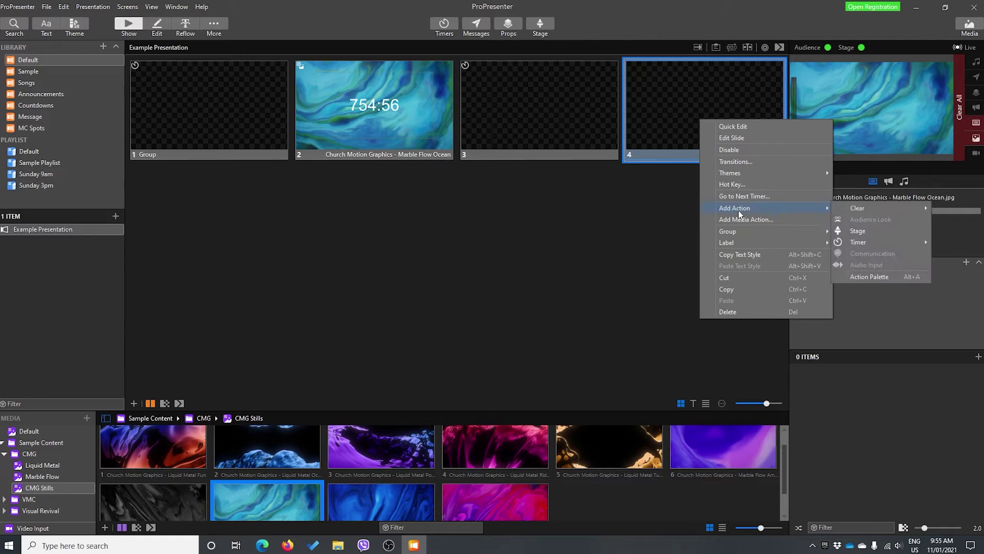
{"action": "mouse_move", "coordinate": [874, 245]}
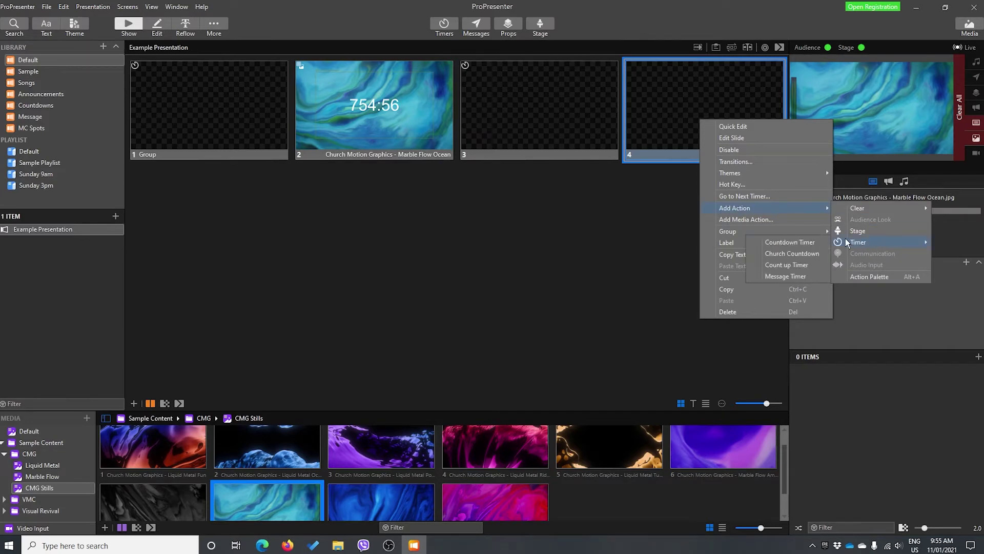
{"action": "left_click", "coordinate": [802, 258]}
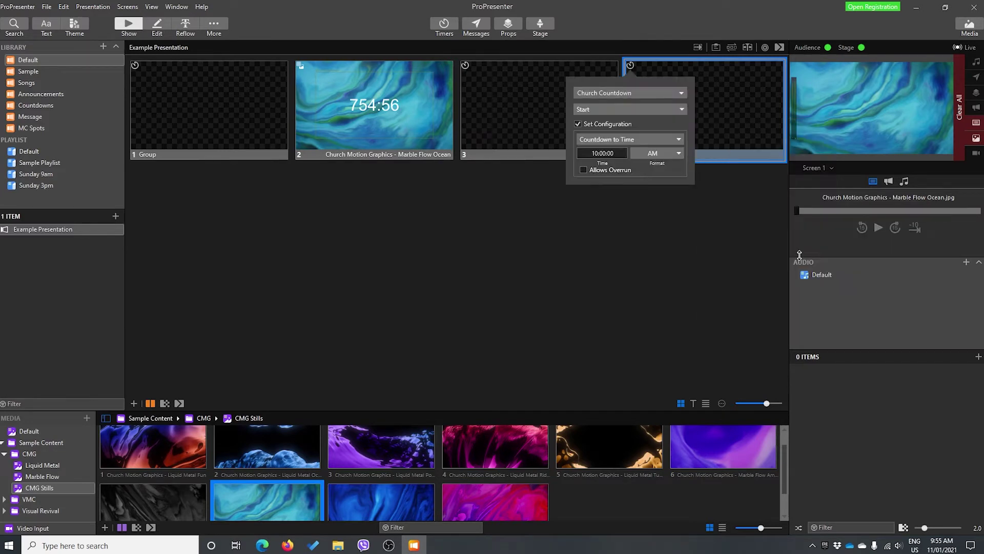
{"action": "left_click", "coordinate": [591, 109]}
{"action": "left_click", "coordinate": [597, 138]}
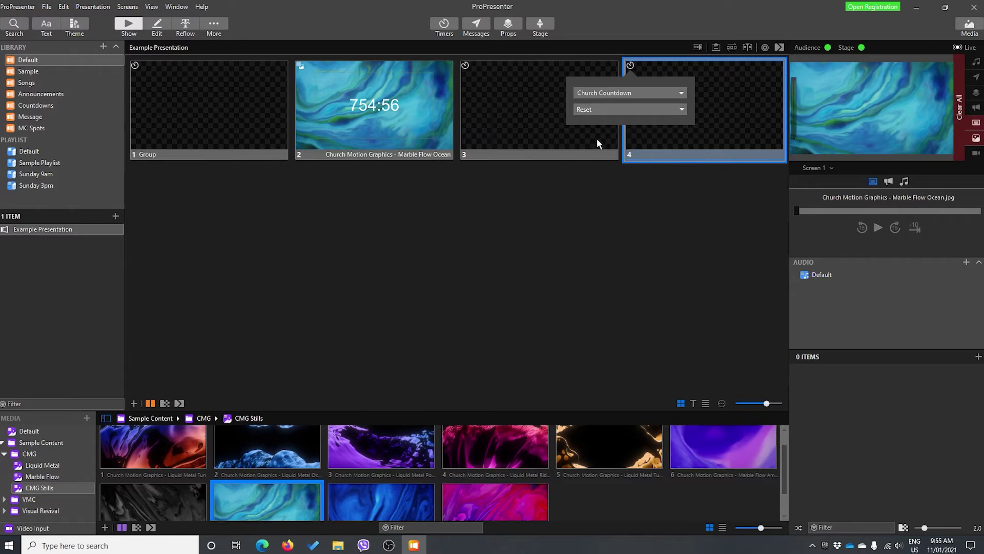
{"action": "left_click", "coordinate": [536, 196]}
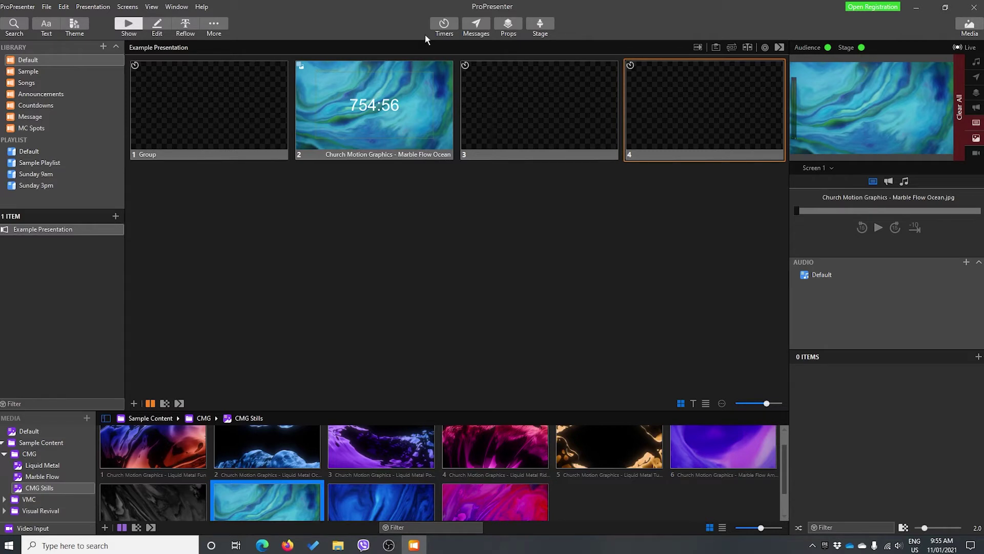
Open the Timers window, start Church Countdown from slide 1, and float the window below the slides
{"action": "left_click", "coordinate": [357, 105]}
{"action": "left_click", "coordinate": [444, 26]}
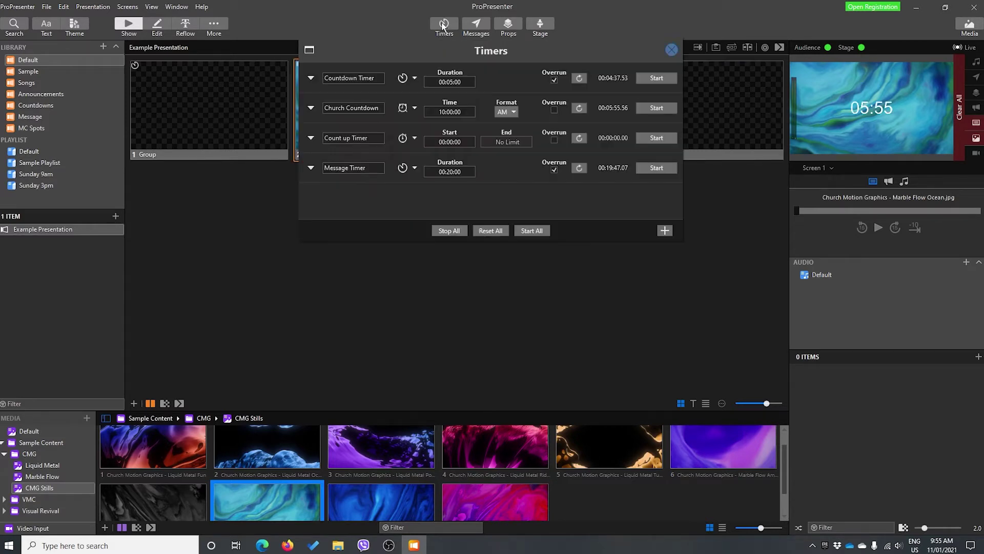
{"action": "left_click", "coordinate": [239, 109]}
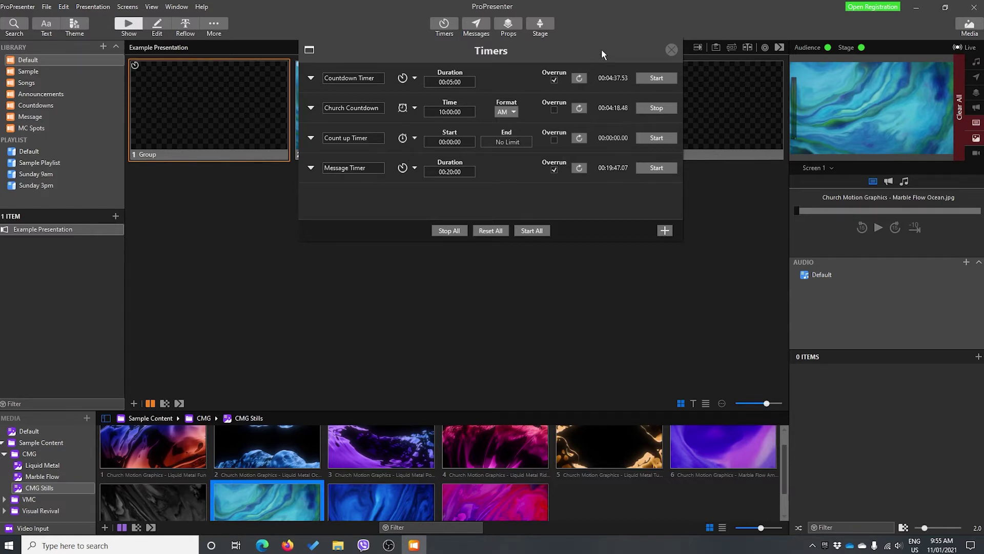
{"action": "double_click", "coordinate": [509, 46]}
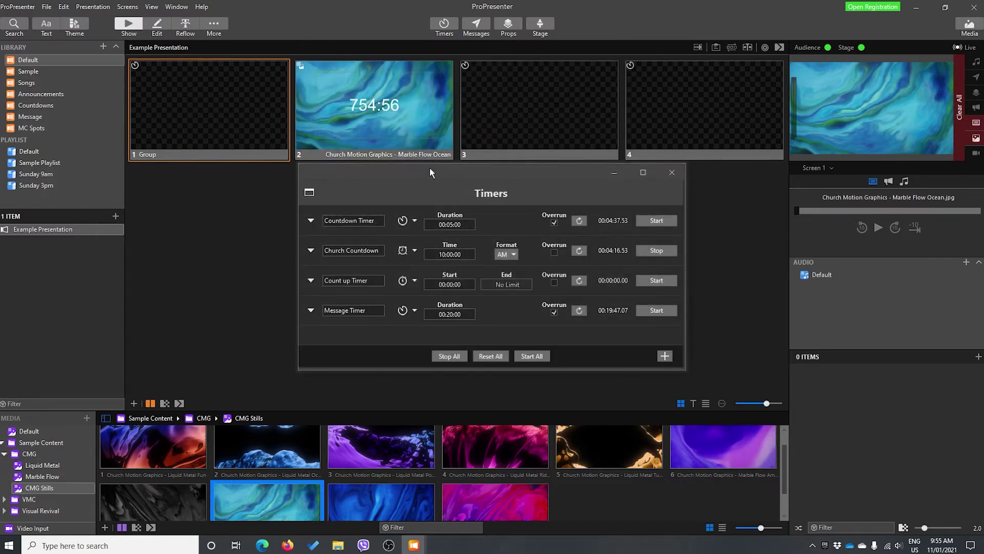
{"action": "left_click_drag", "start_coordinate": [430, 168], "coordinate": [359, 176]}
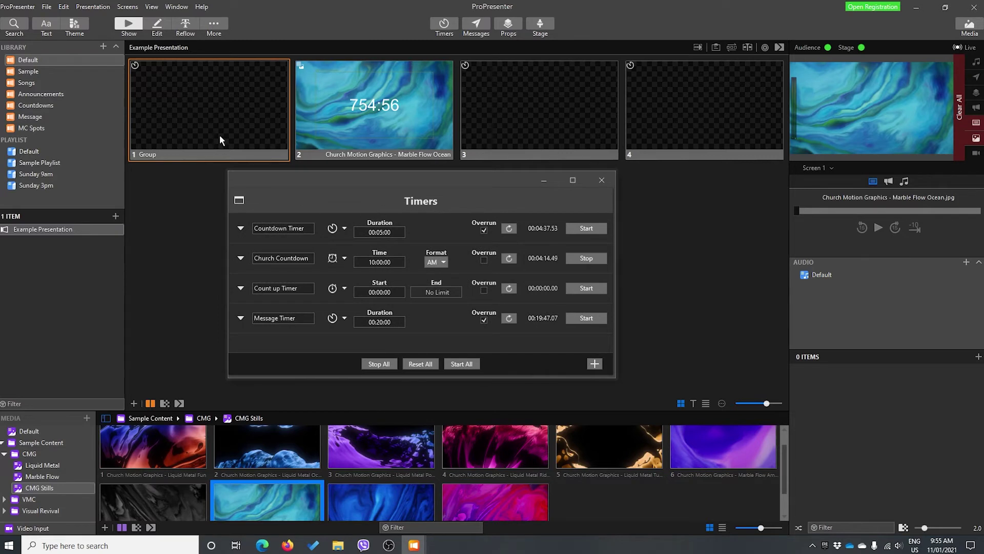
Run slides 2, 3 and 4 to stop Church Countdown and clear its readout
{"action": "left_click", "coordinate": [402, 108]}
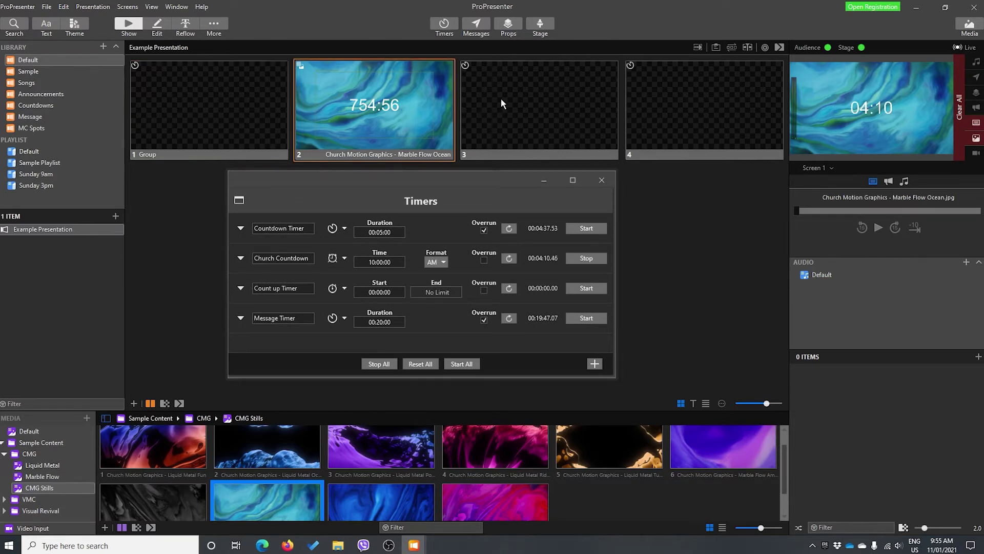
{"action": "left_click", "coordinate": [534, 99]}
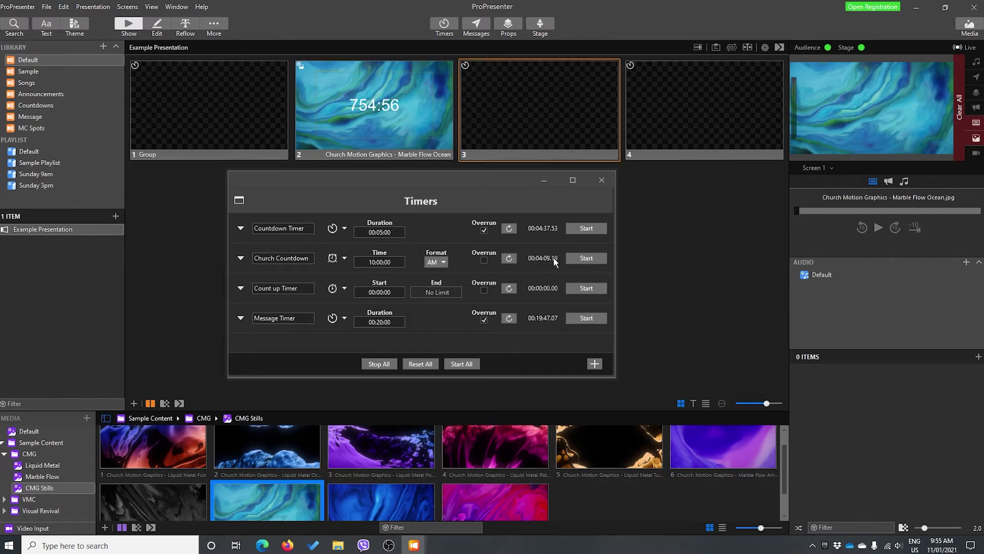
{"action": "left_click", "coordinate": [731, 98]}
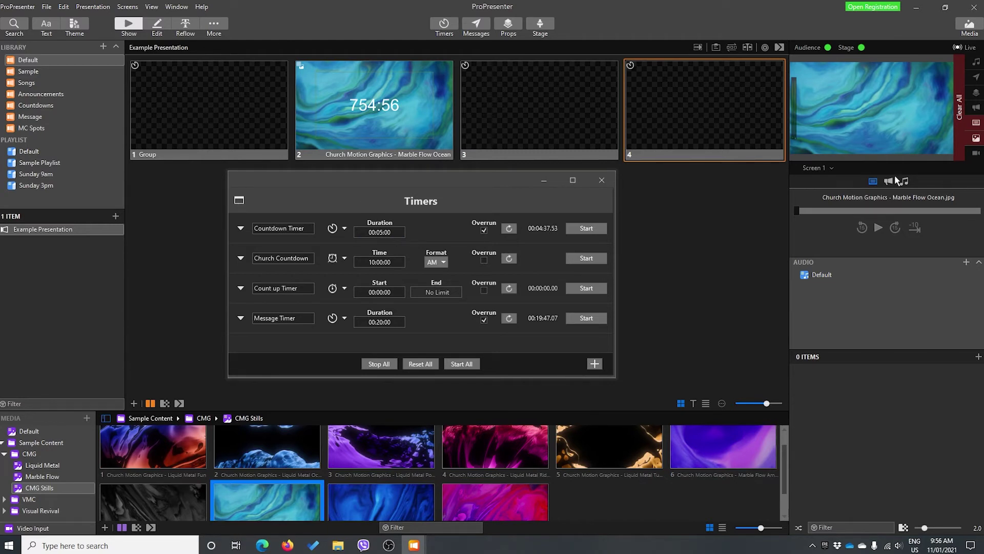
Preview the Stage Screen output and rerun slides 1–4 to start, stop and clear Church Countdown
{"action": "left_click", "coordinate": [817, 167]}
{"action": "left_click", "coordinate": [822, 226]}
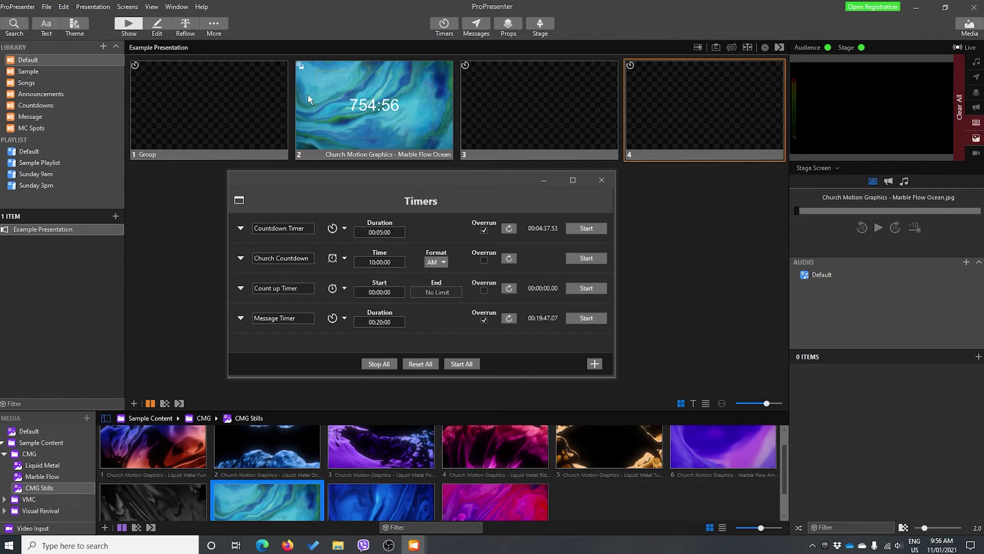
{"action": "left_click", "coordinate": [239, 119]}
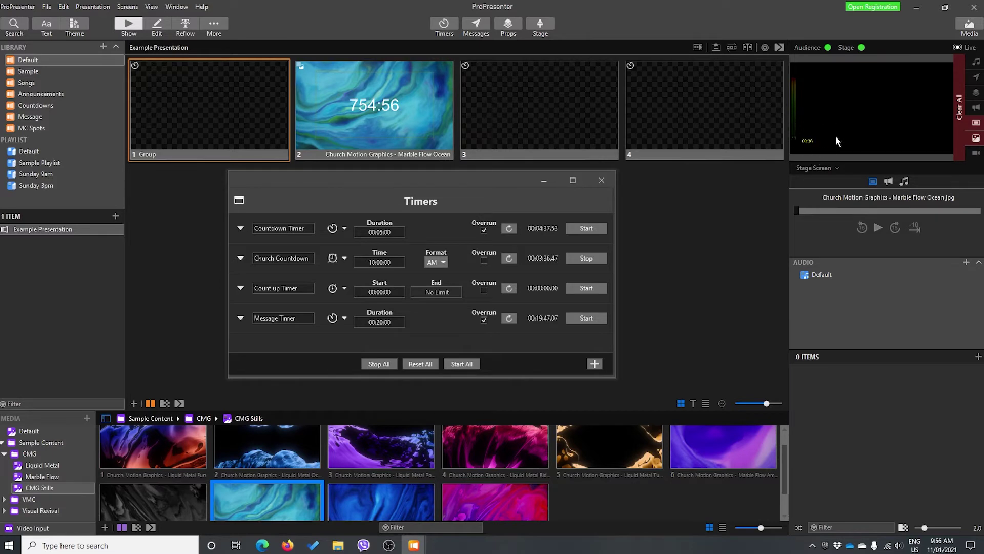
{"action": "left_click", "coordinate": [359, 103]}
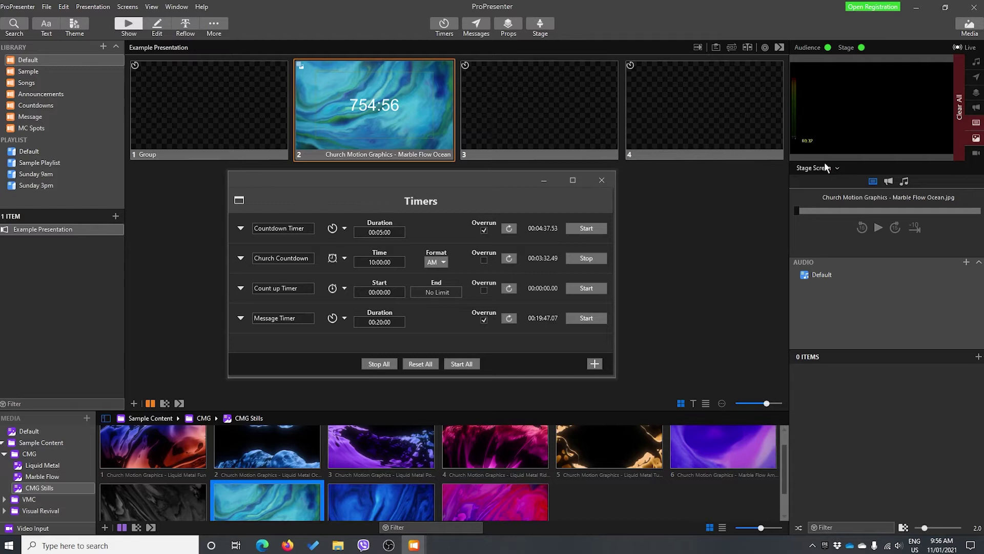
{"action": "left_click", "coordinate": [509, 112]}
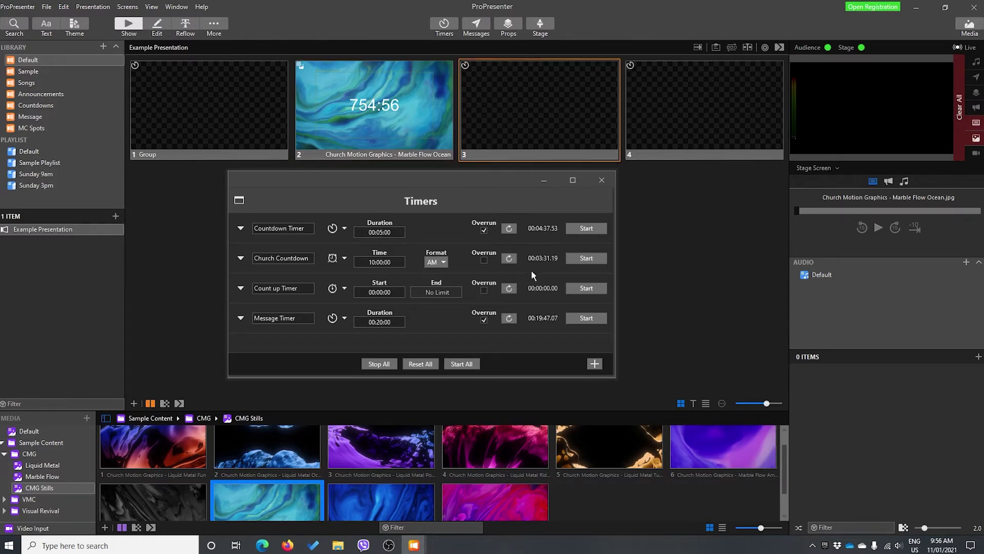
{"action": "left_click", "coordinate": [712, 112]}
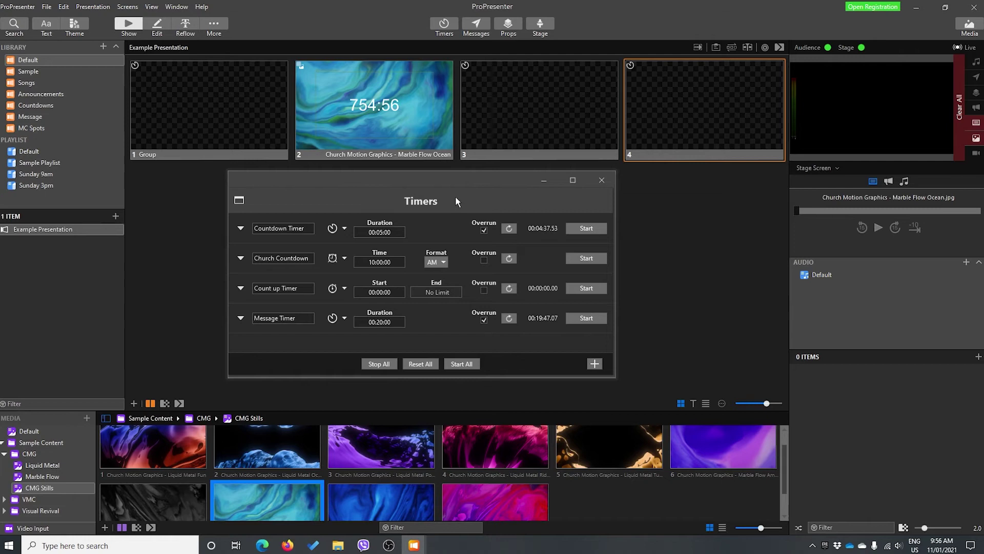
Close the Timers window and browse the Sunday 9am playlist's Announcements and Countdown items
{"action": "left_click", "coordinate": [602, 180]}
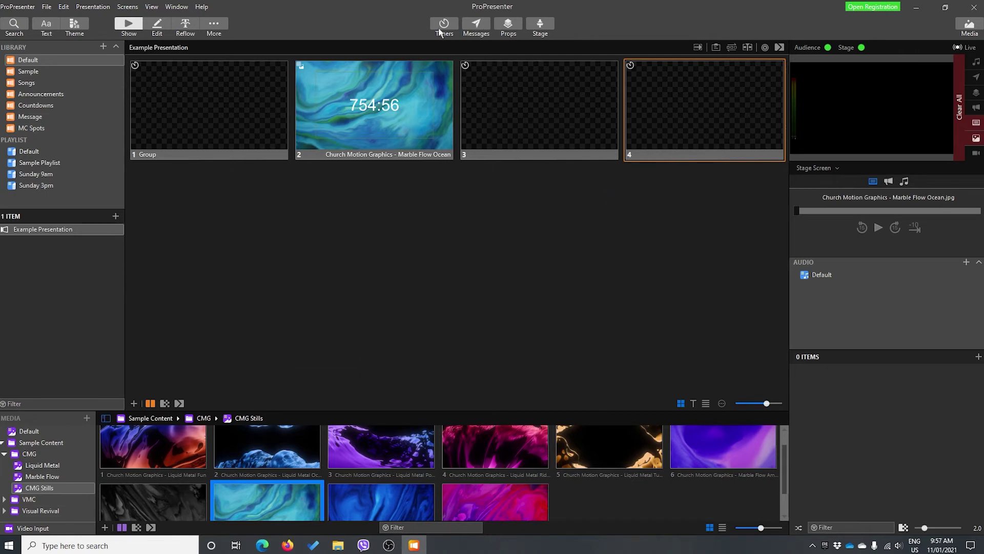
{"action": "left_click", "coordinate": [36, 174]}
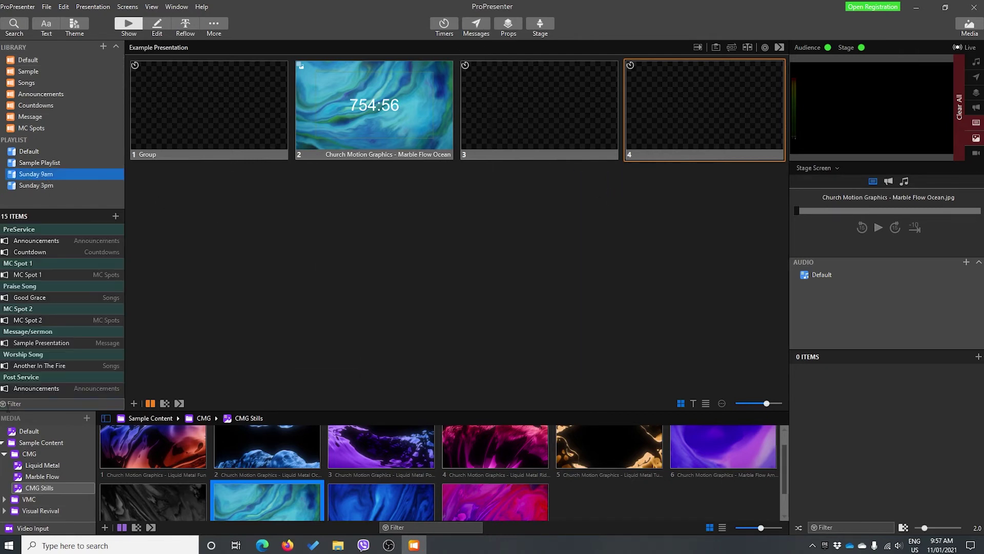
{"action": "left_click", "coordinate": [38, 243]}
{"action": "scroll", "coordinate": [282, 205], "scroll_direction": "down", "scroll_amount": 2}
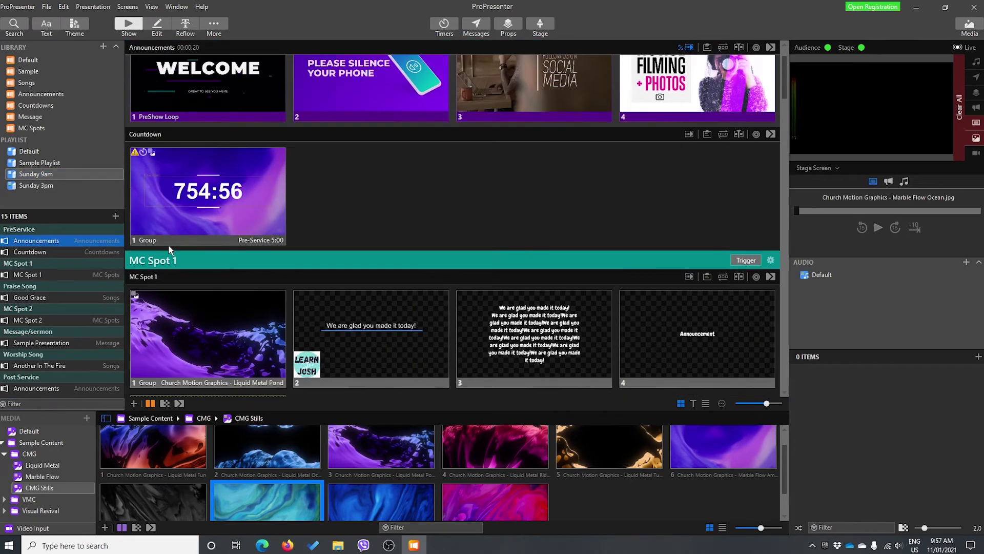
{"action": "scroll", "coordinate": [220, 272], "scroll_direction": "up", "scroll_amount": 3}
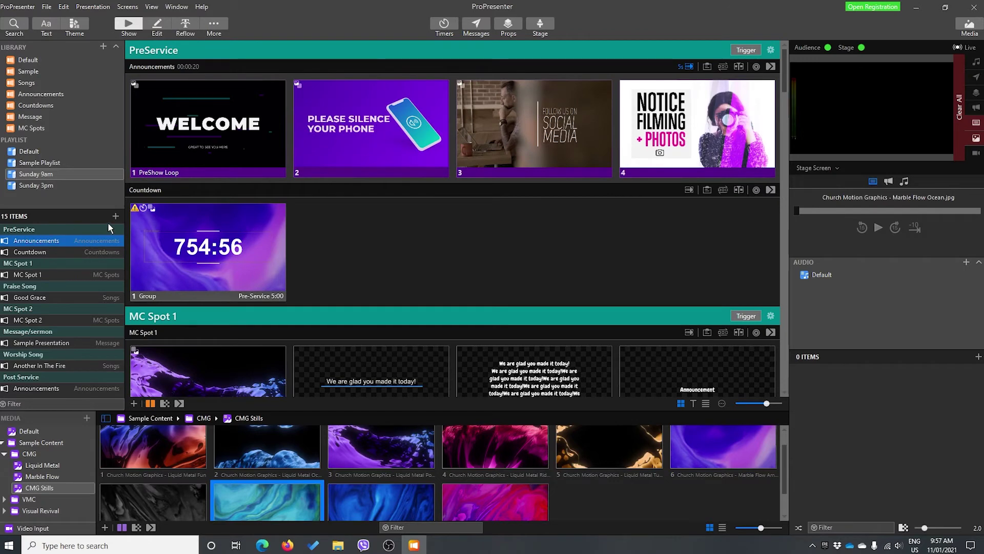
{"action": "left_click", "coordinate": [116, 214]}
{"action": "left_click", "coordinate": [43, 252]}
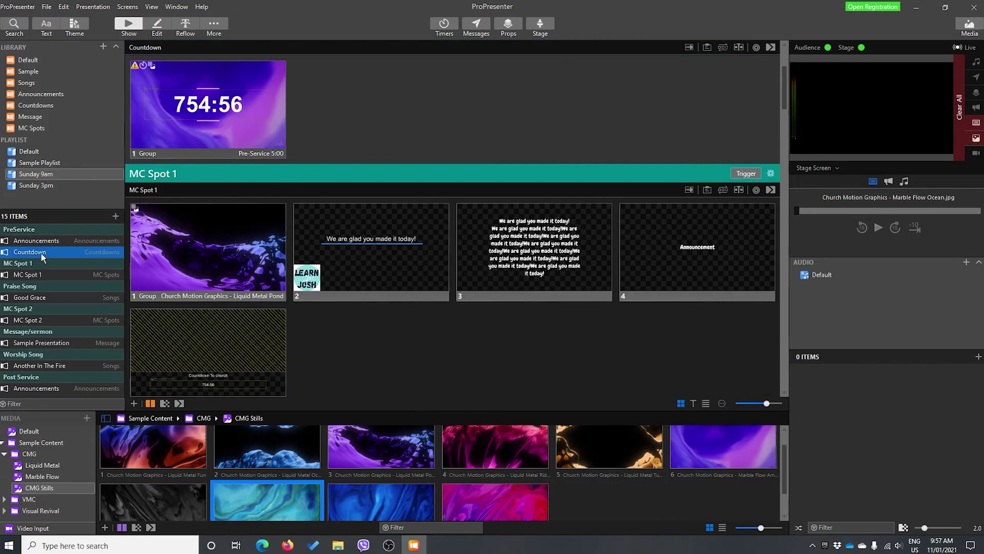
{"action": "left_click", "coordinate": [40, 240]}
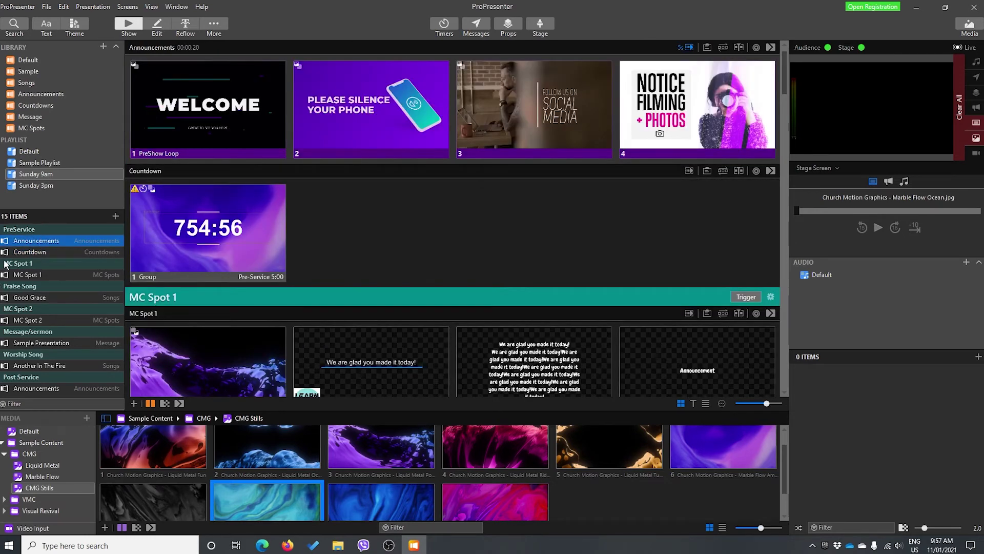
{"action": "left_click", "coordinate": [23, 251]}
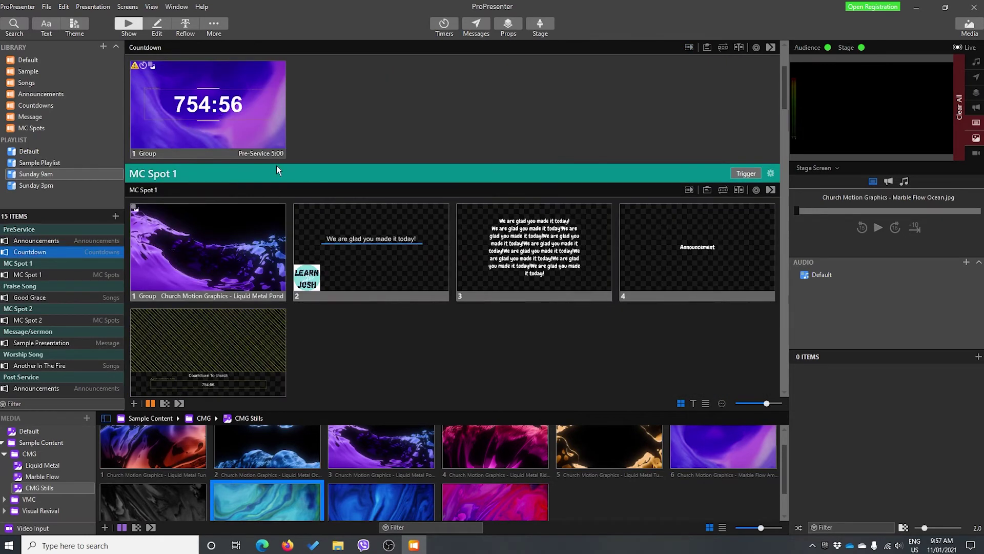
{"action": "scroll", "coordinate": [148, 188], "scroll_direction": "up", "scroll_amount": 3}
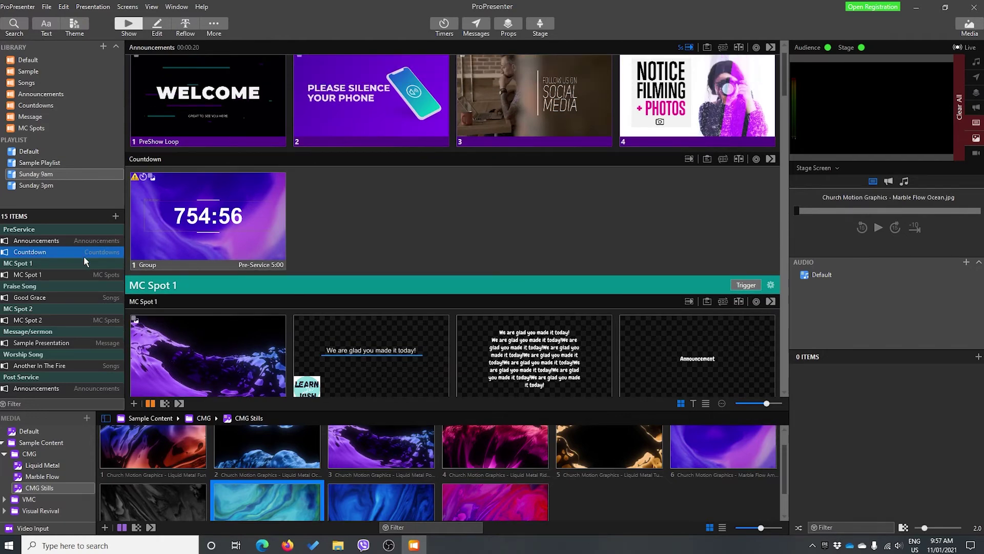
Add a blank slide before the countdown slide in the Countdown presentation
{"action": "left_click", "coordinate": [157, 25]}
{"action": "left_click", "coordinate": [72, 48]}
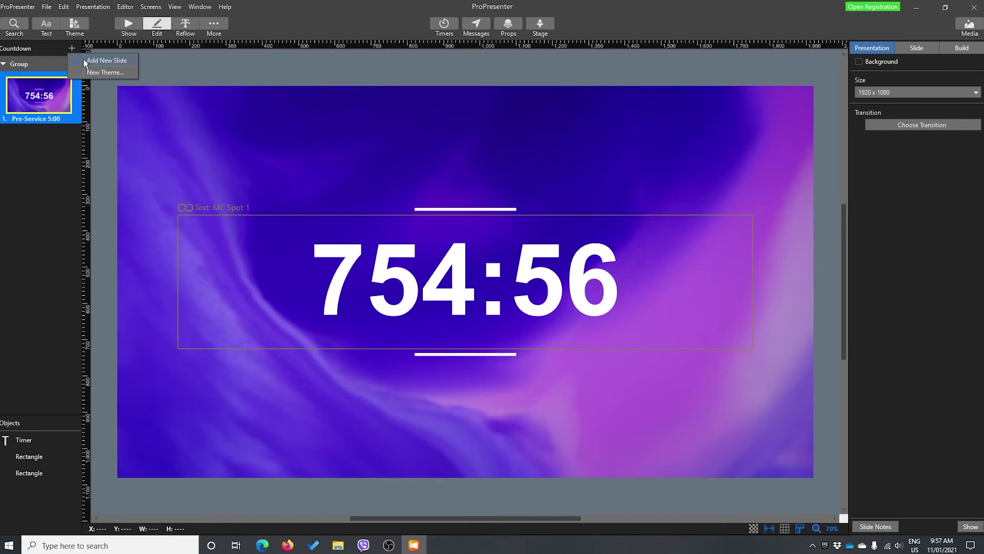
{"action": "left_click", "coordinate": [103, 60]}
{"action": "left_click_drag", "start_coordinate": [73, 96], "coordinate": [44, 82]}
{"action": "left_click", "coordinate": [129, 25]}
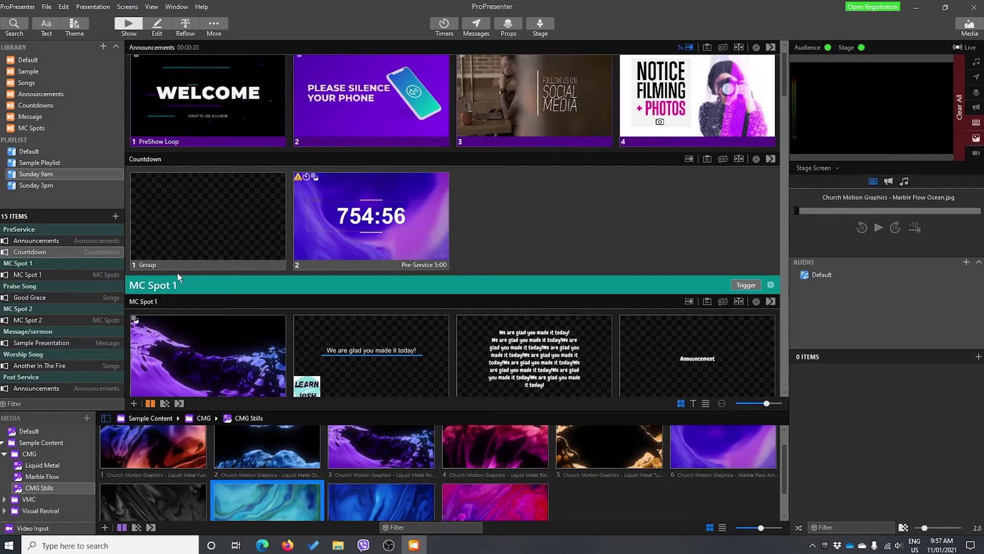
Give the blank slide Countdown Timer and Church Countdown timer actions, both set to Reset
{"action": "right_click", "coordinate": [195, 208]}
{"action": "mouse_move", "coordinate": [256, 299]}
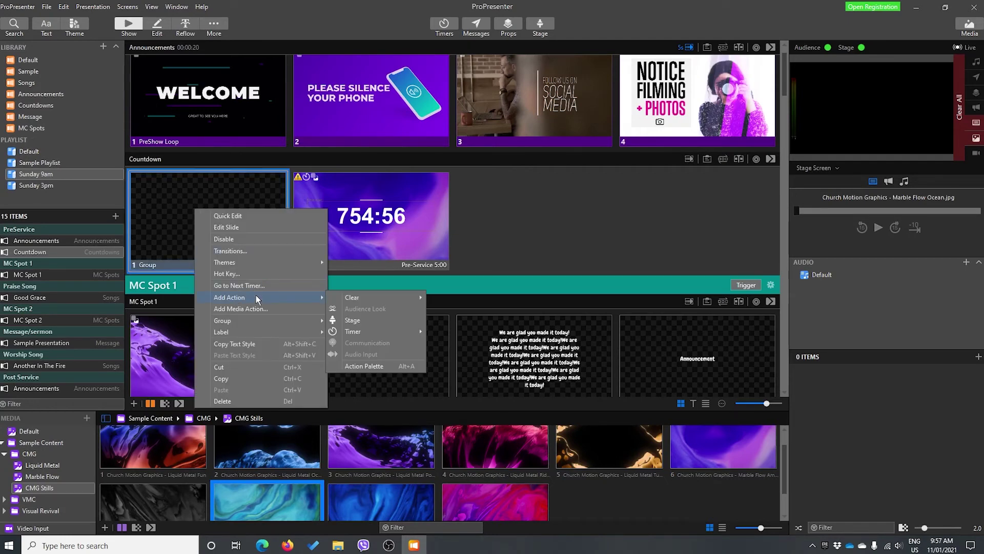
{"action": "mouse_move", "coordinate": [393, 329]}
{"action": "left_click", "coordinate": [454, 333]}
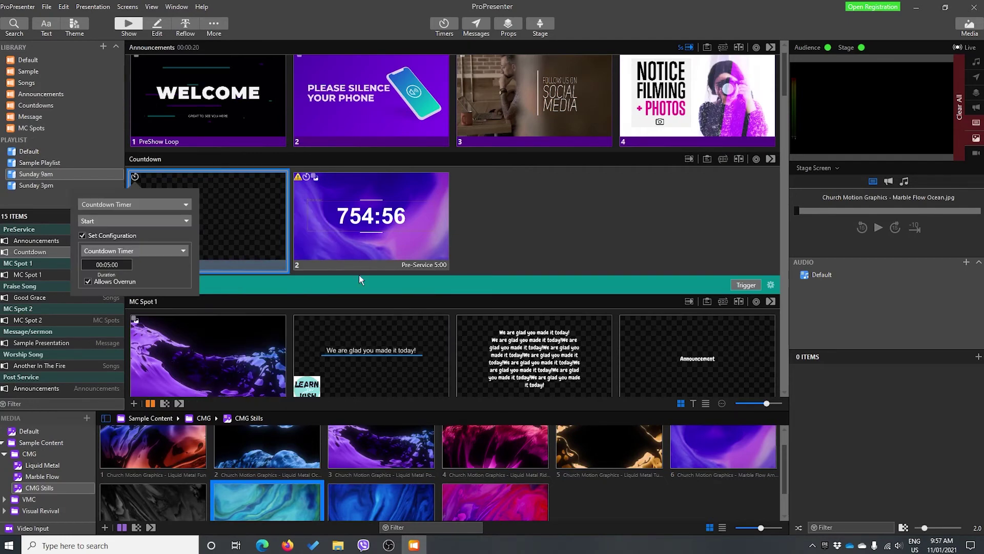
{"action": "left_click", "coordinate": [95, 220]}
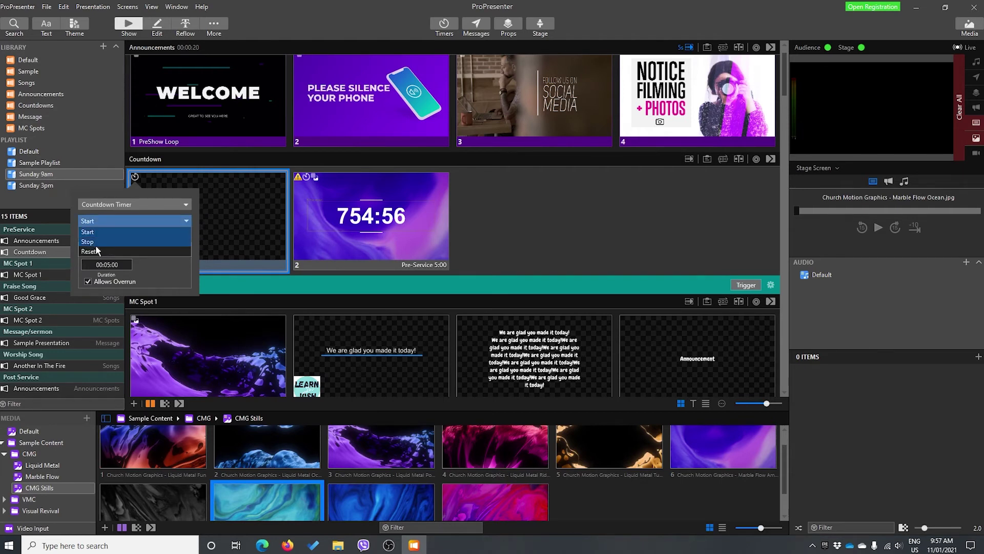
{"action": "left_click", "coordinate": [95, 246]}
{"action": "right_click", "coordinate": [183, 192]}
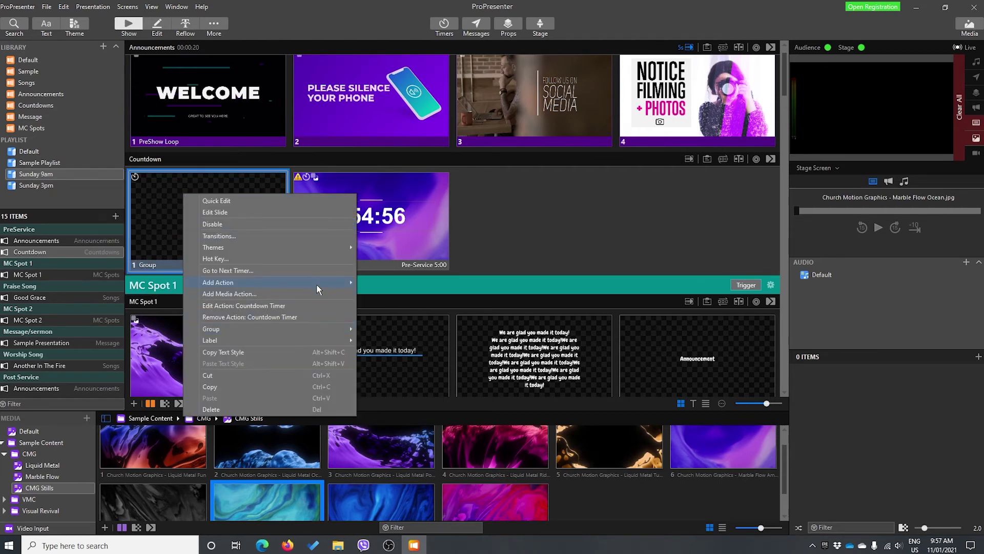
{"action": "mouse_move", "coordinate": [325, 279]}
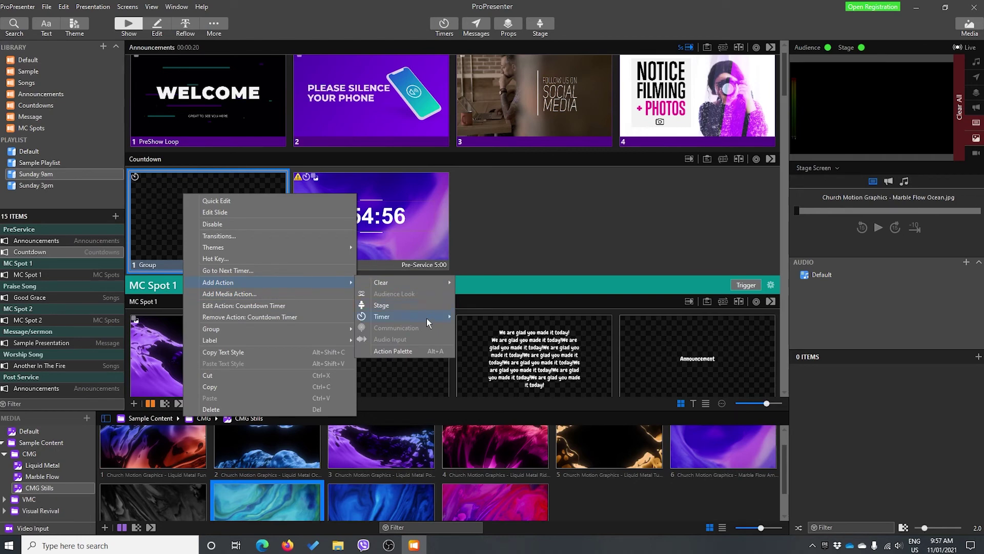
{"action": "mouse_move", "coordinate": [427, 318]}
{"action": "left_click", "coordinate": [485, 334]}
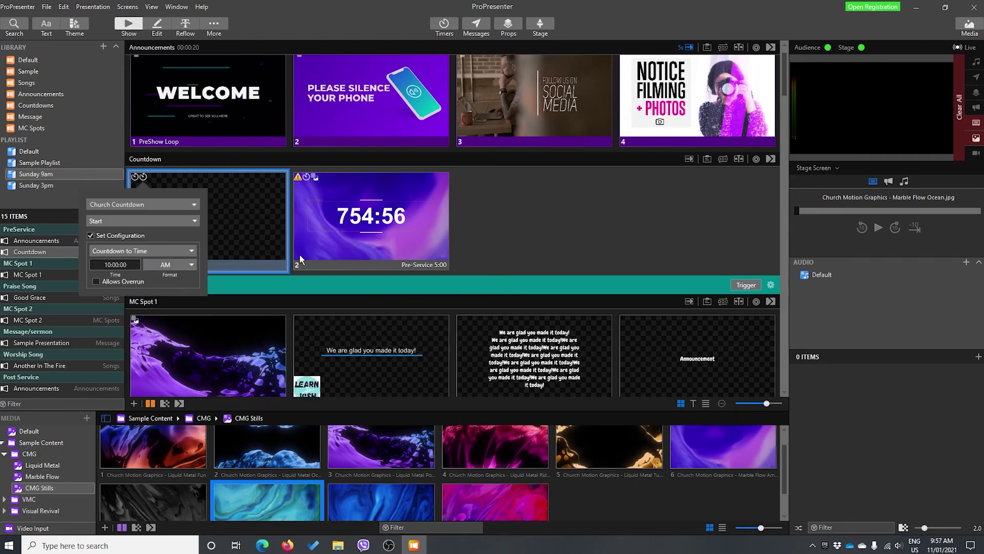
{"action": "left_click", "coordinate": [149, 219]}
{"action": "left_click", "coordinate": [120, 249]}
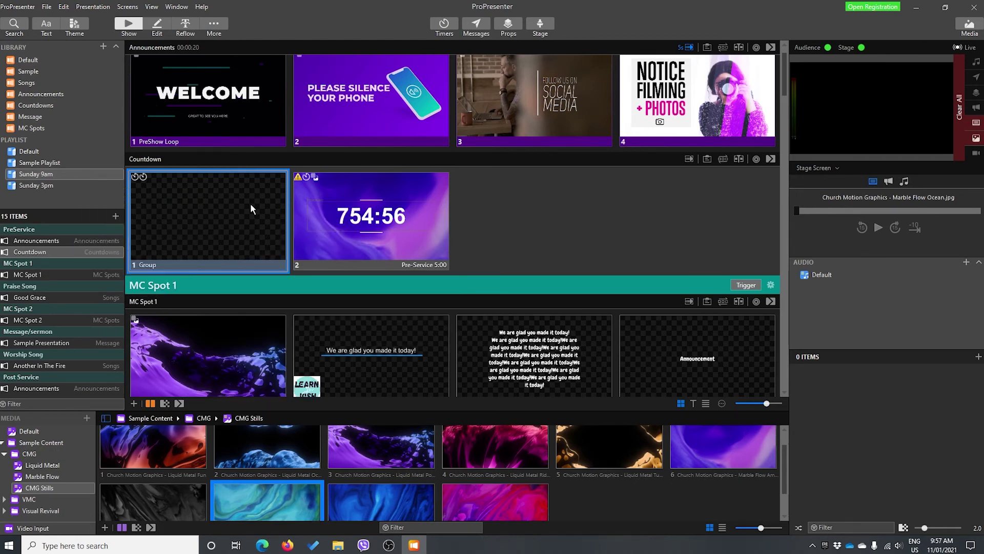
Add Count up Timer and Message Timer actions to the Group slide, both set to Reset
{"action": "right_click", "coordinate": [198, 197]}
{"action": "mouse_move", "coordinate": [291, 310]}
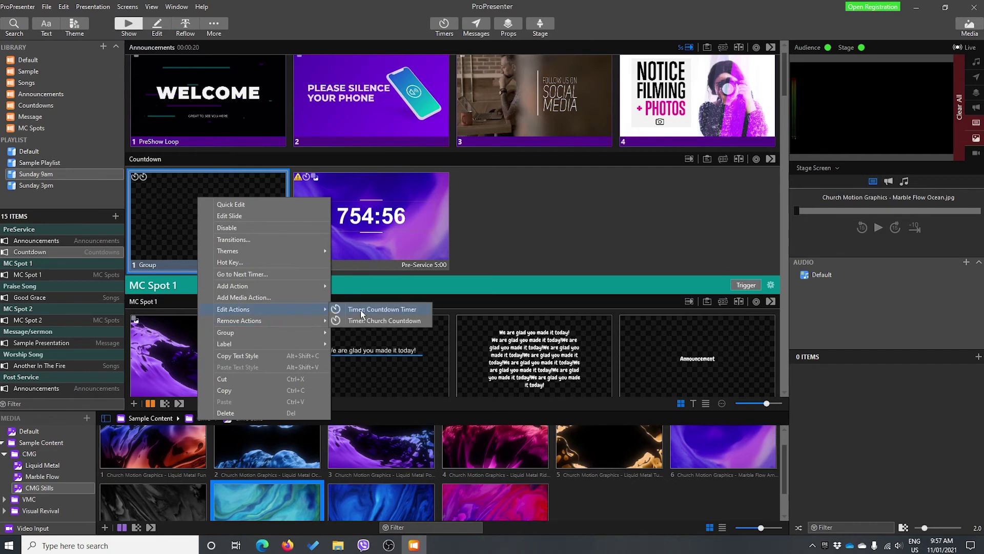
{"action": "mouse_move", "coordinate": [286, 285]}
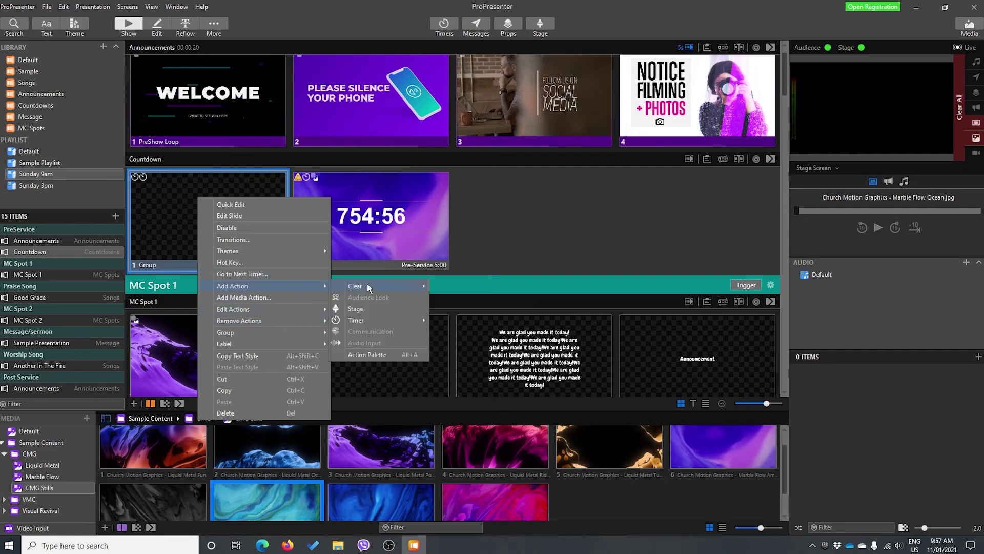
{"action": "mouse_move", "coordinate": [378, 321]}
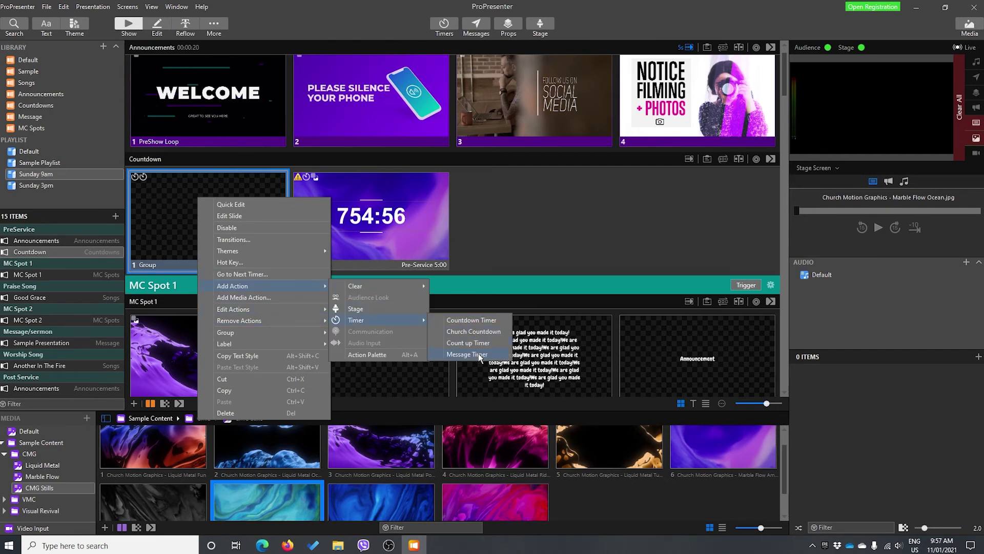
{"action": "left_click", "coordinate": [464, 342]}
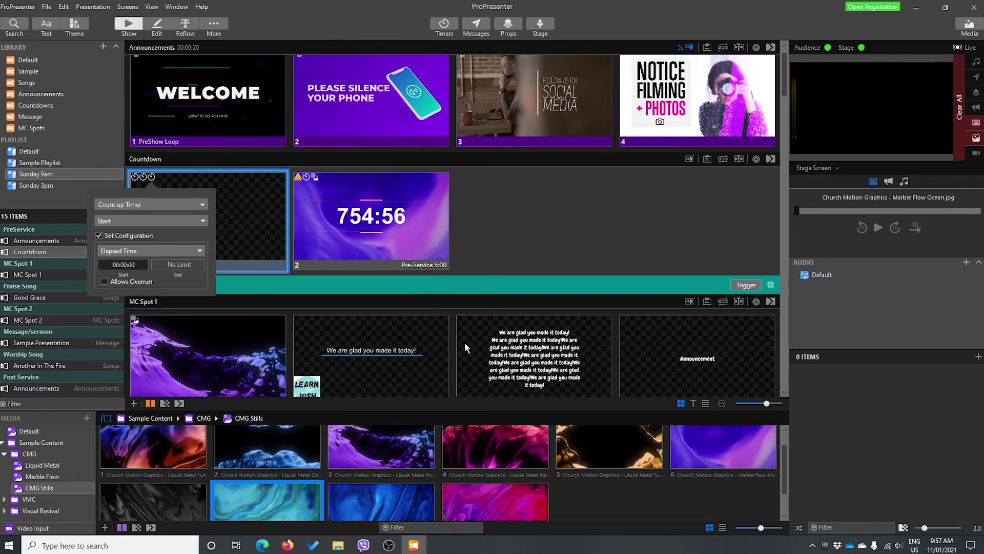
{"action": "left_click", "coordinate": [142, 220]}
{"action": "left_click", "coordinate": [119, 248]}
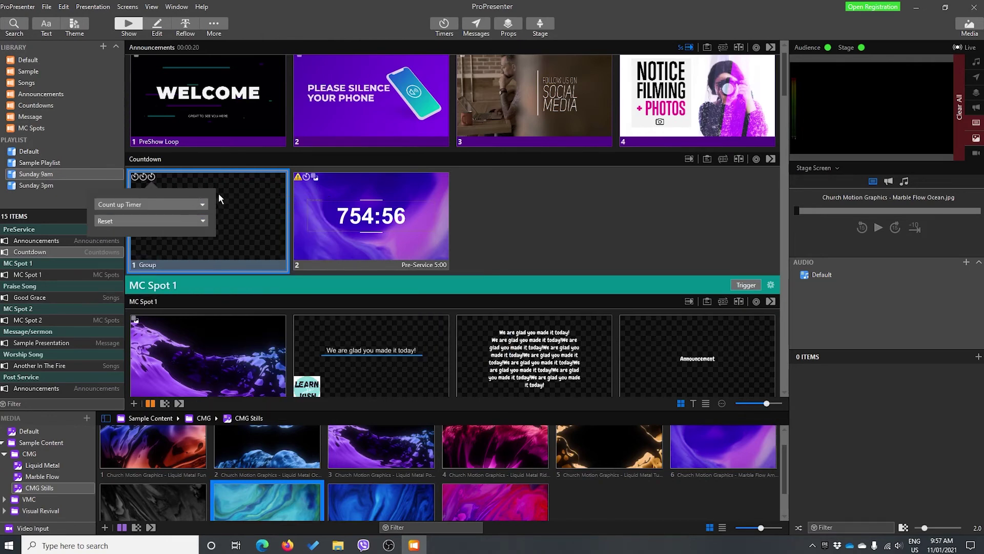
{"action": "left_click", "coordinate": [171, 188]}
{"action": "right_click", "coordinate": [170, 188]}
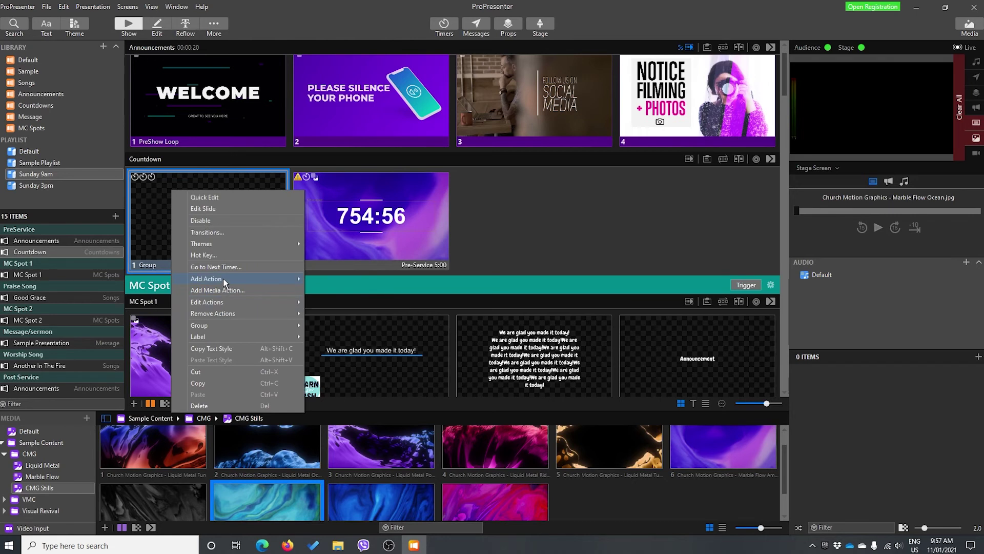
{"action": "mouse_move", "coordinate": [351, 317]}
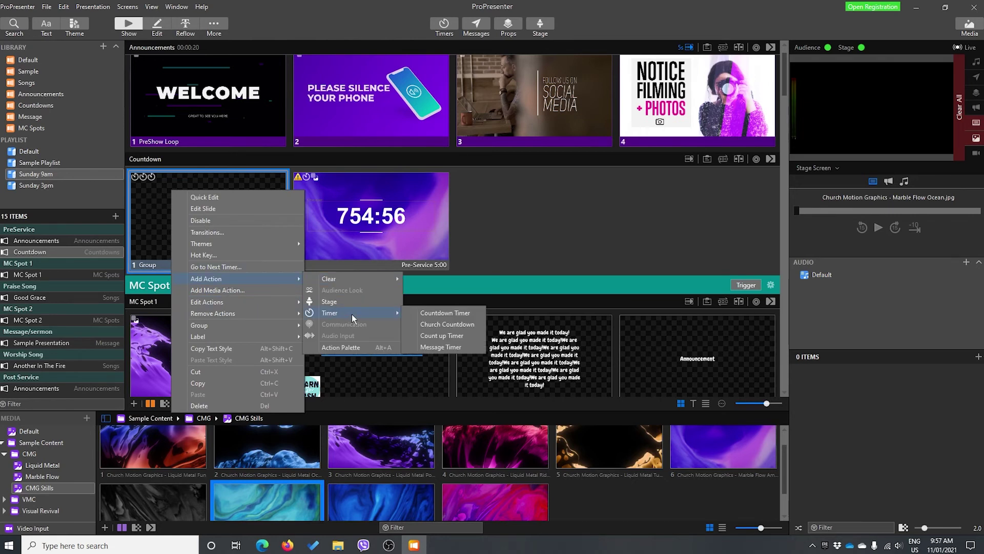
{"action": "left_click", "coordinate": [436, 349]}
{"action": "left_click", "coordinate": [159, 223]}
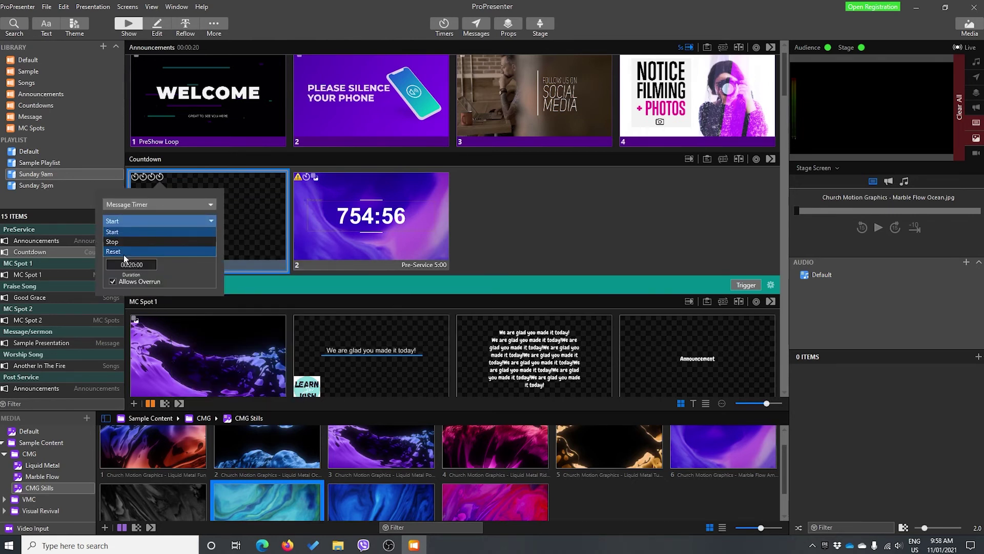
{"action": "left_click", "coordinate": [124, 254]}
{"action": "left_click", "coordinate": [556, 236]}
Test the Welcome, countdown and blank Group slides live in turn
{"action": "scroll", "coordinate": [531, 248], "scroll_direction": "up", "scroll_amount": 1}
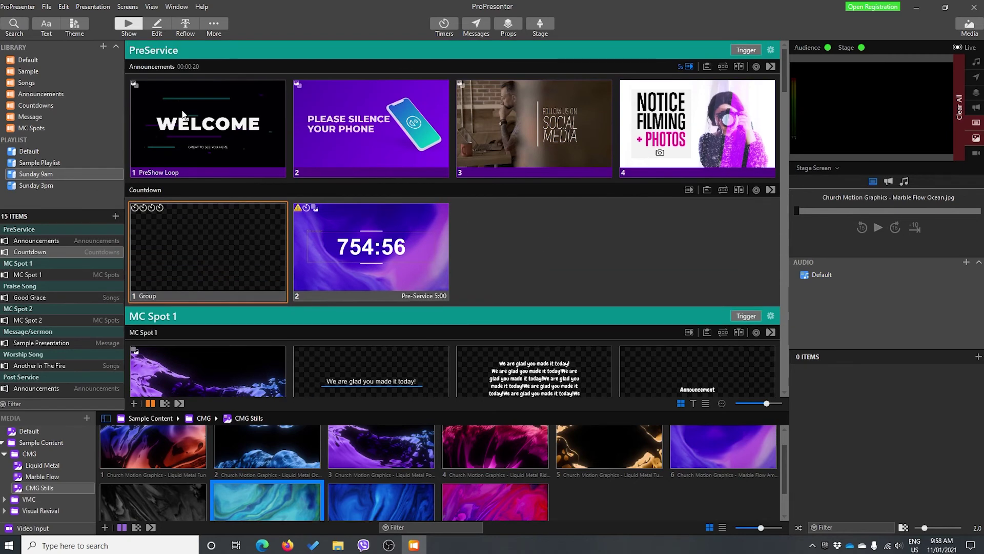
{"action": "left_click", "coordinate": [236, 174]}
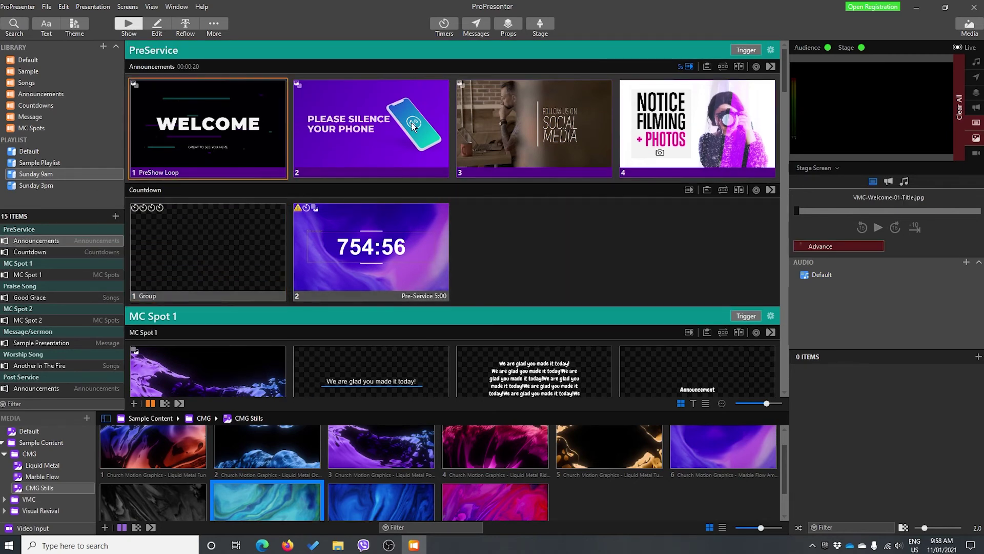
{"action": "left_click", "coordinate": [316, 226]}
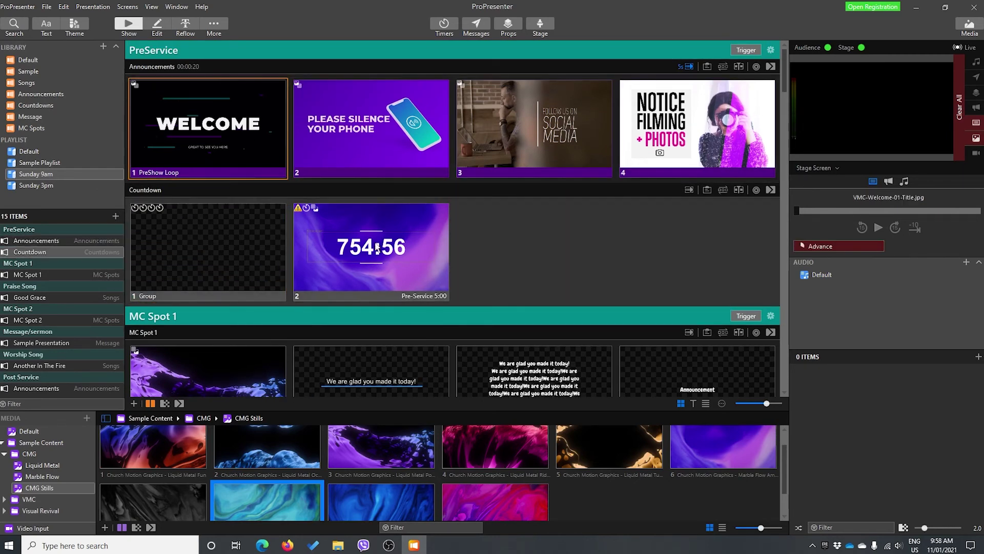
{"action": "left_click", "coordinate": [225, 239]}
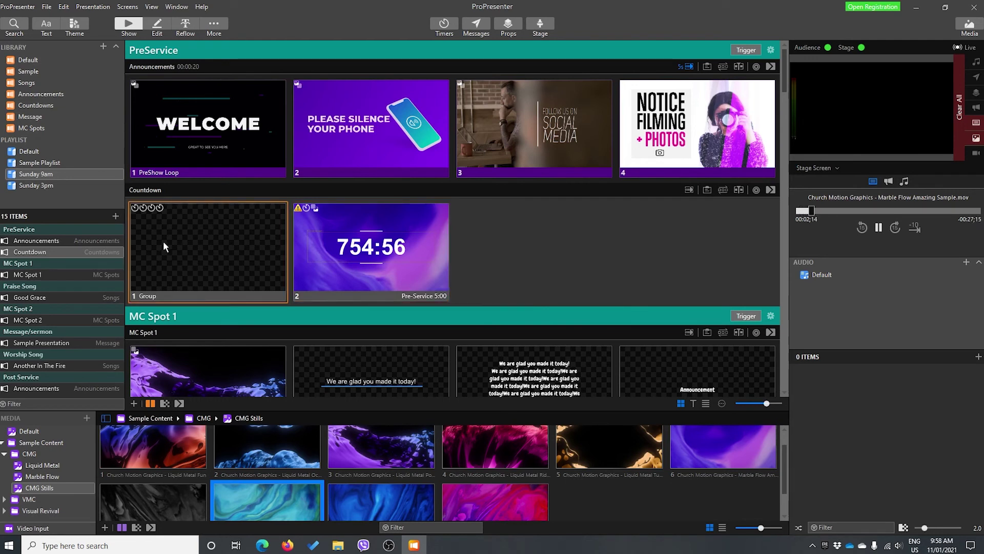
{"action": "key", "text": "Right"}
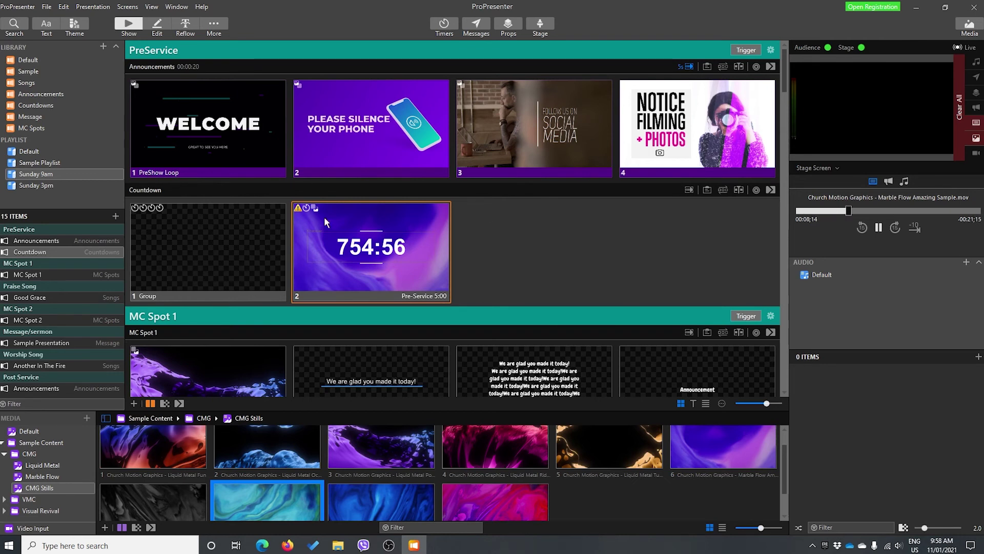
Preview Screen 1 output and alternate the Group and countdown slides to check the timer reset
{"action": "left_click", "coordinate": [826, 168]}
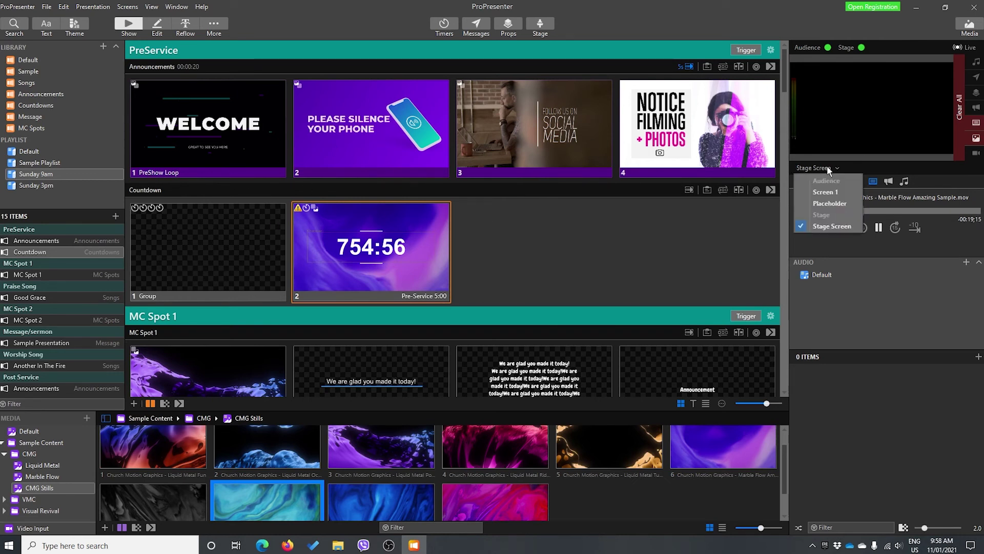
{"action": "left_click", "coordinate": [830, 201]}
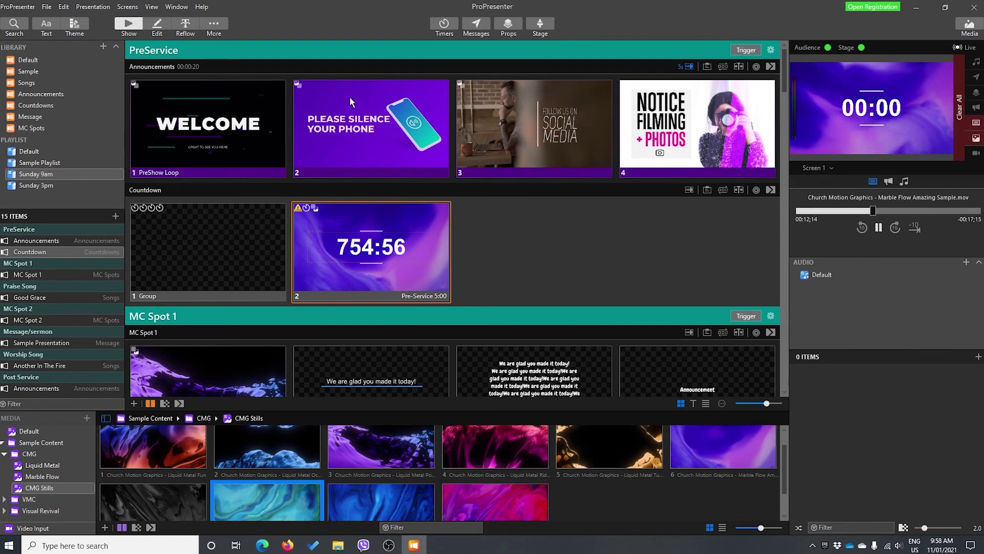
{"action": "left_click", "coordinate": [192, 235]}
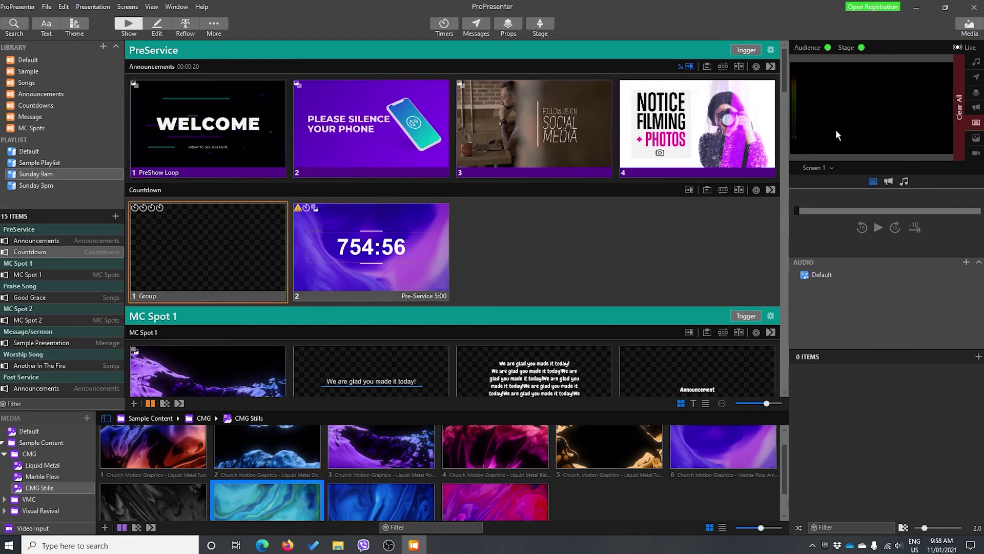
{"action": "left_click", "coordinate": [390, 229]}
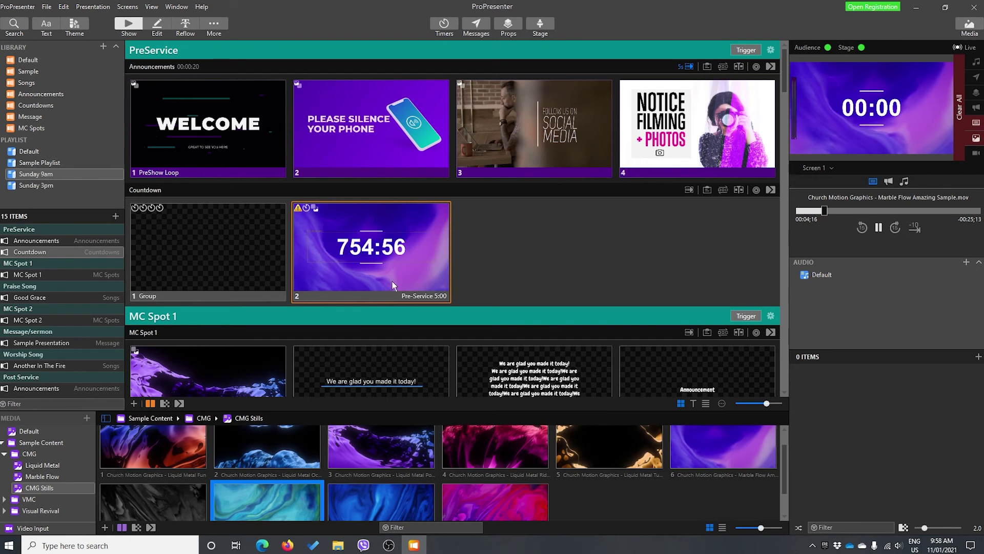
{"action": "left_click", "coordinate": [232, 242]}
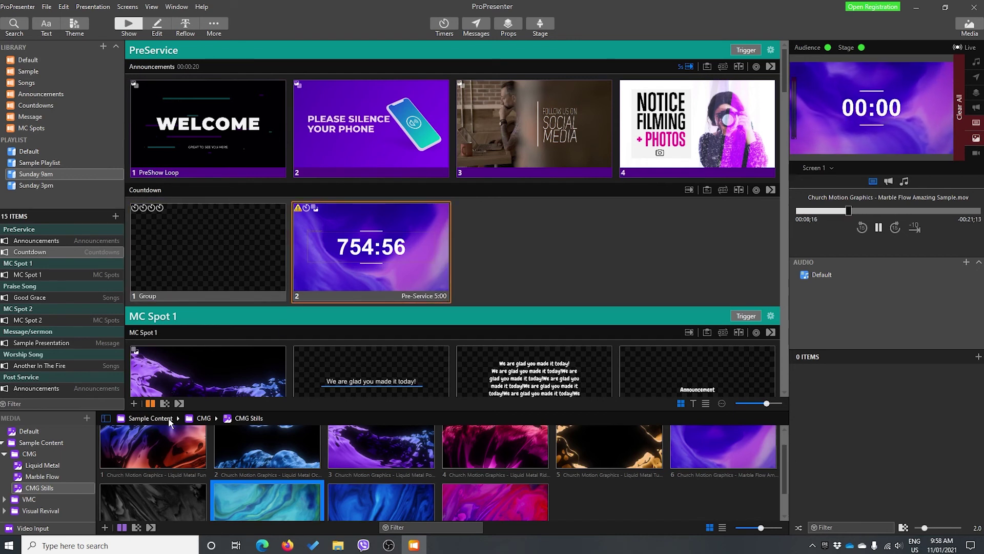
Start the Countdown, Count up and Message timers, then fire the Group slide to reset them
{"action": "left_click", "coordinate": [195, 246]}
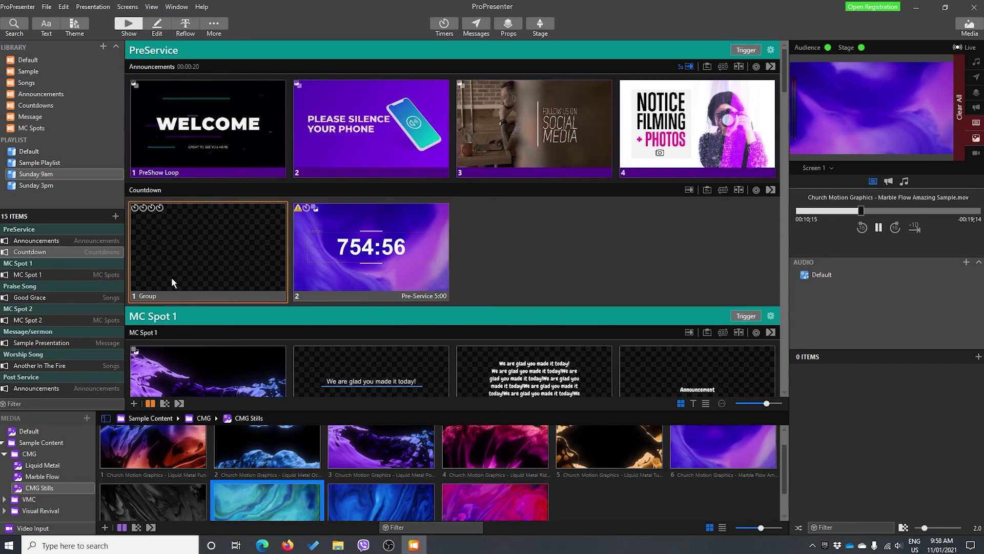
{"action": "left_click", "coordinate": [439, 25]}
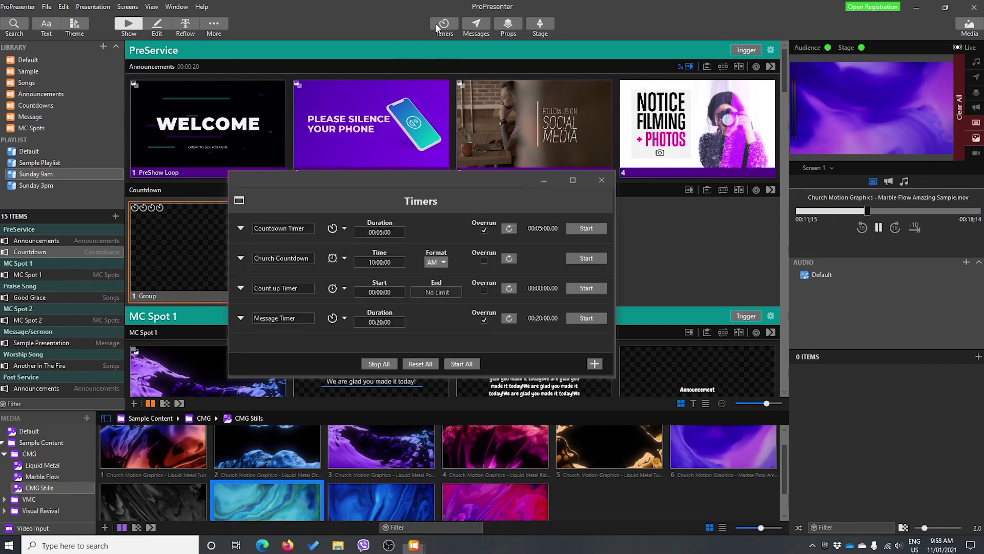
{"action": "left_click", "coordinate": [586, 228]}
{"action": "left_click", "coordinate": [587, 288]}
{"action": "left_click", "coordinate": [587, 318]}
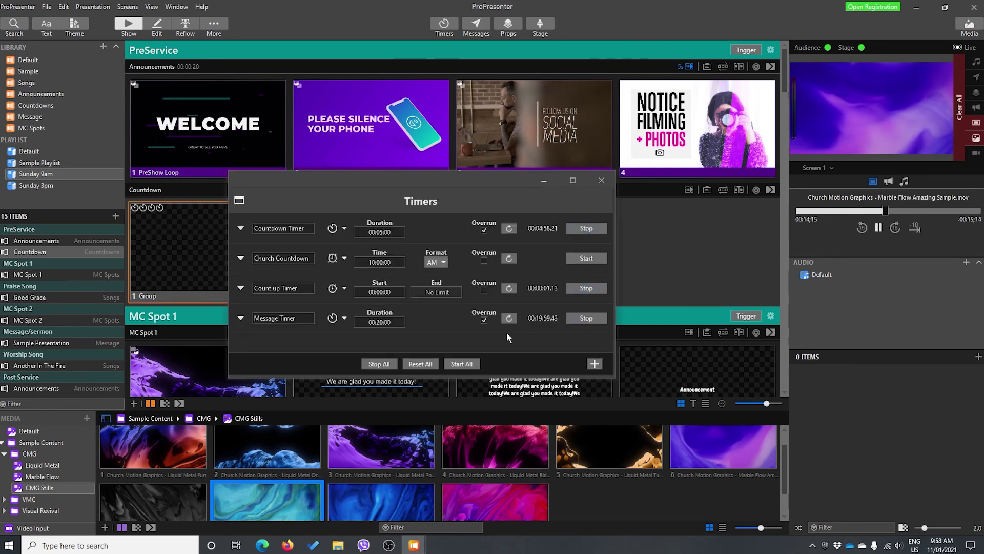
{"action": "left_click", "coordinate": [171, 238]}
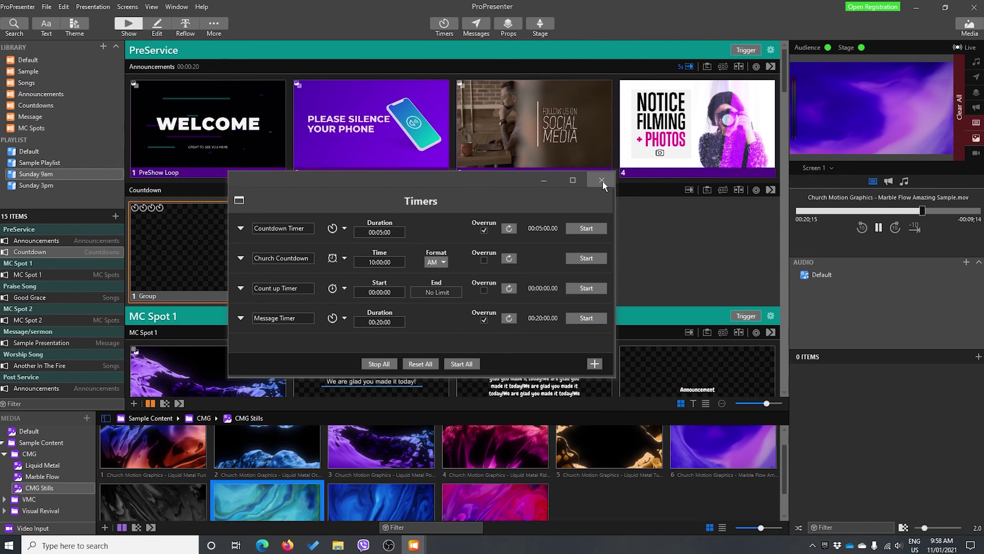
Run the Message Timer briefly and pause it at 00:19:53.90
{"action": "left_click", "coordinate": [584, 319]}
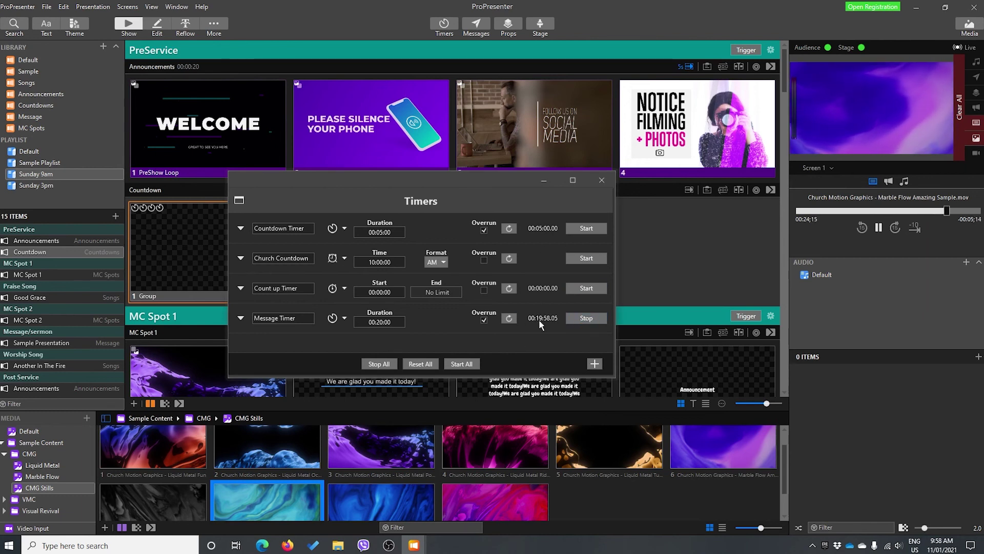
{"action": "left_click", "coordinate": [582, 322]}
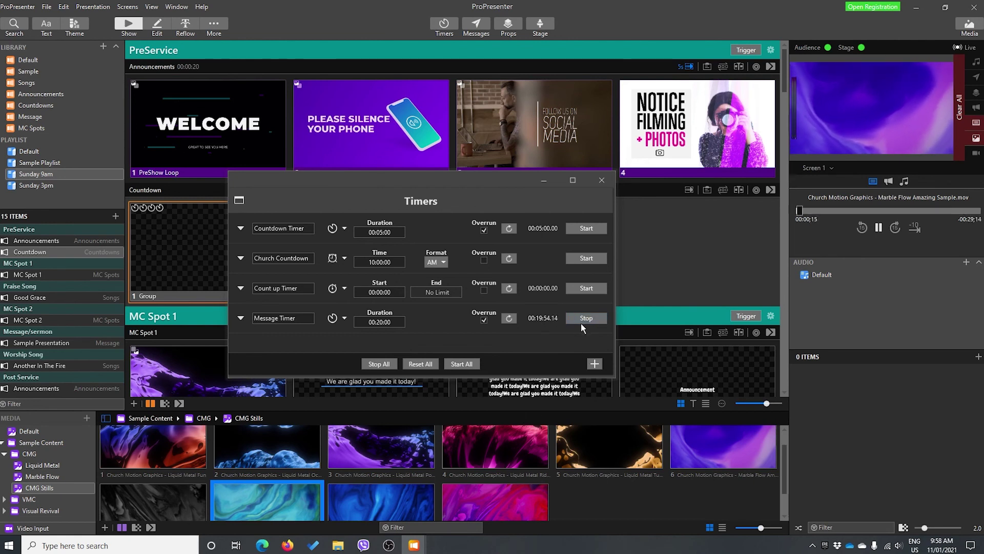
{"action": "left_click", "coordinate": [582, 322]}
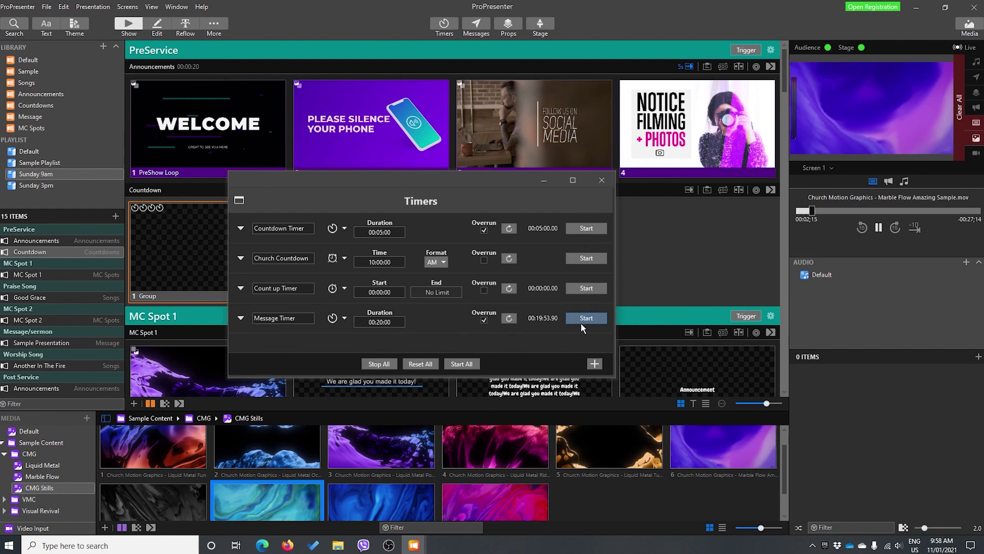